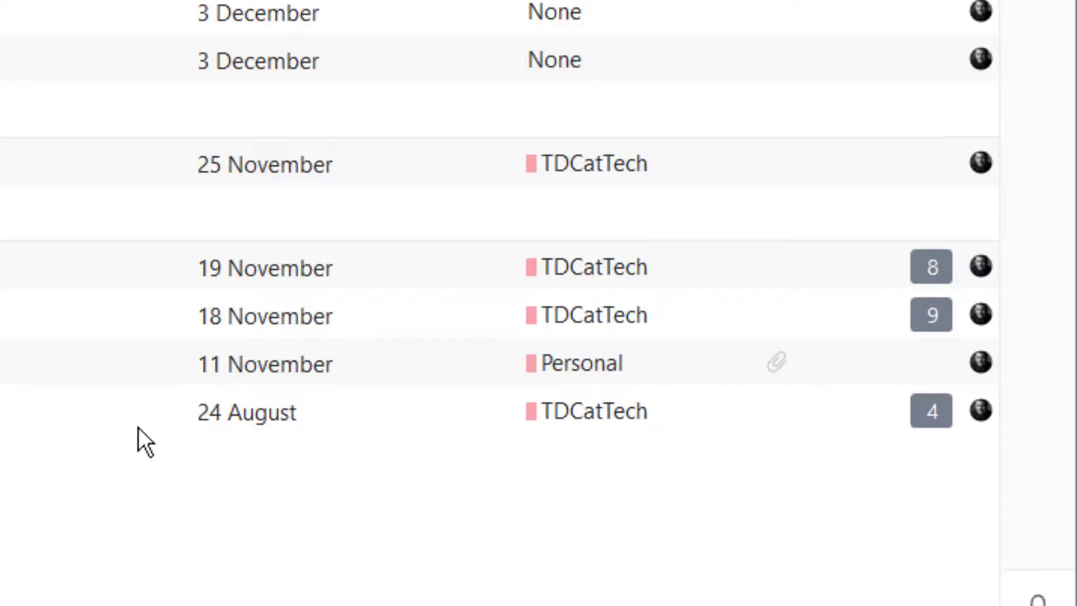
In Gmail, apply the Business label to the Amazon.co.uk email
key("alt+Tab")
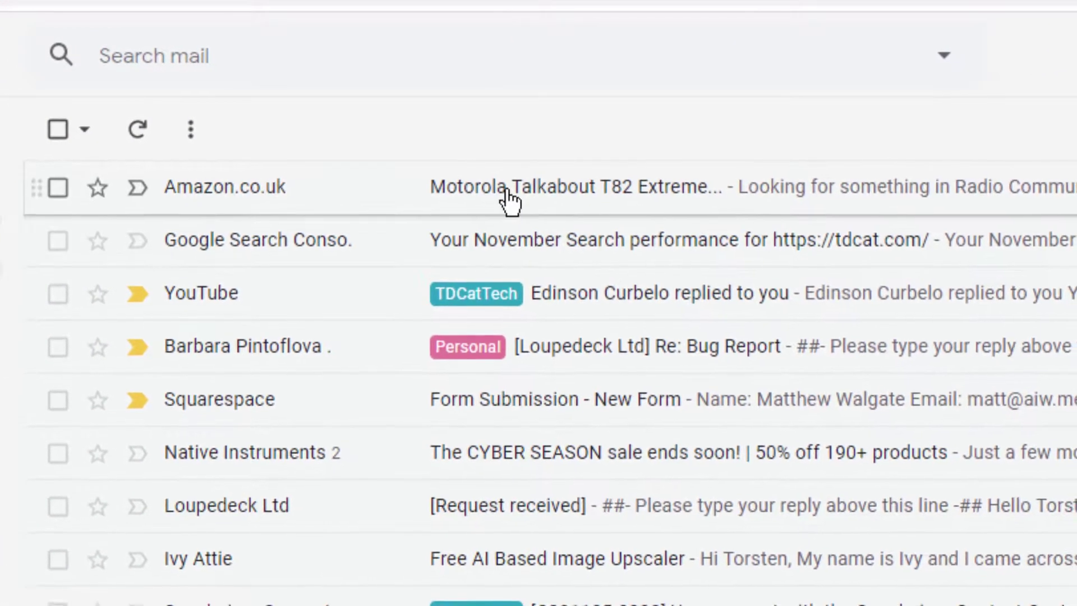
right_click(511, 193)
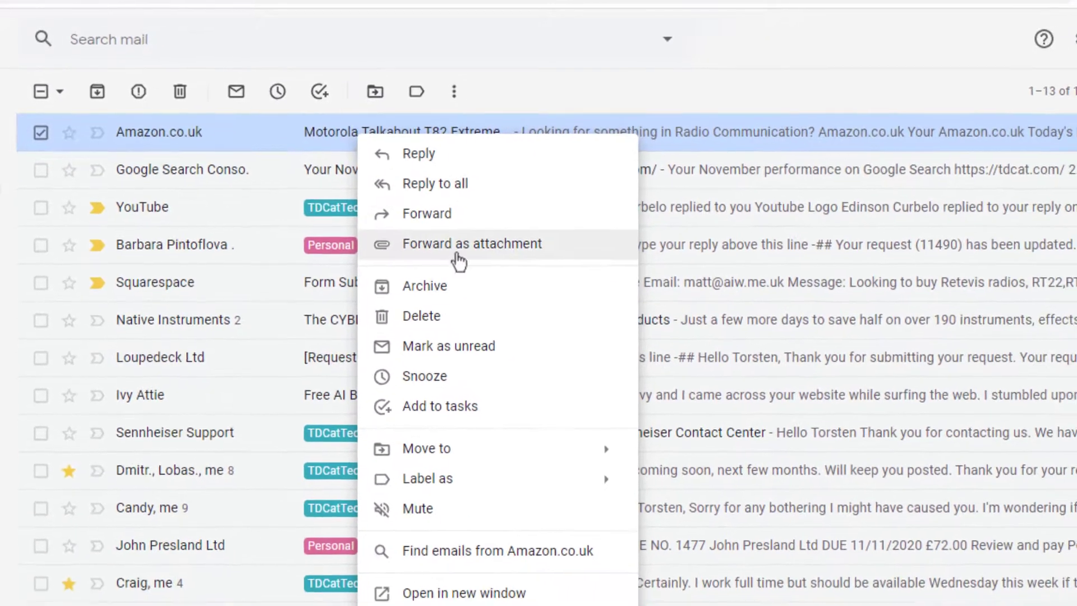
mouse_move(474, 442)
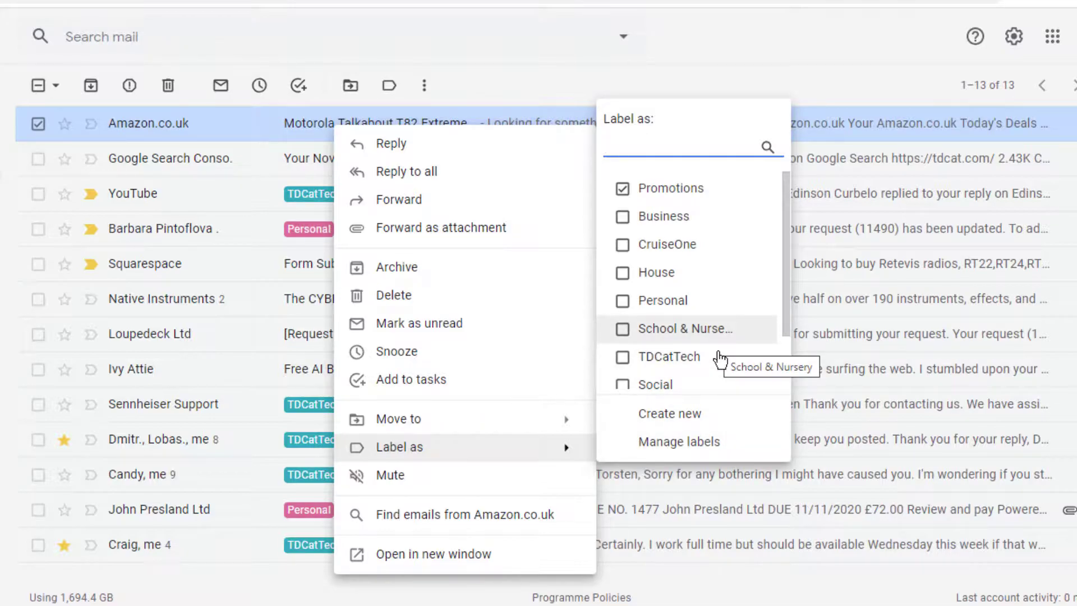
left_click(670, 219)
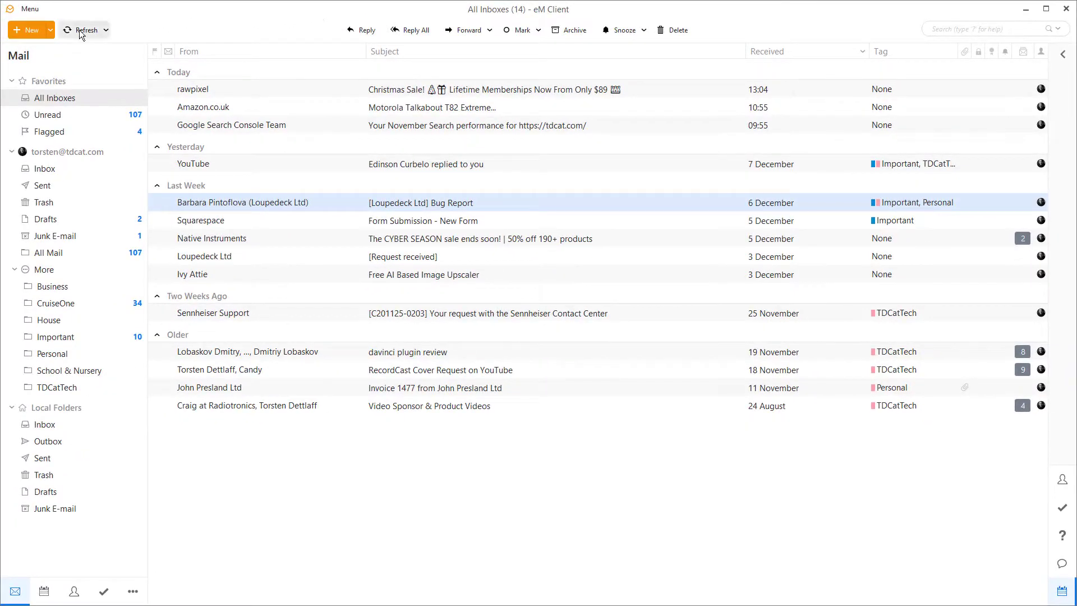
left_click(81, 31)
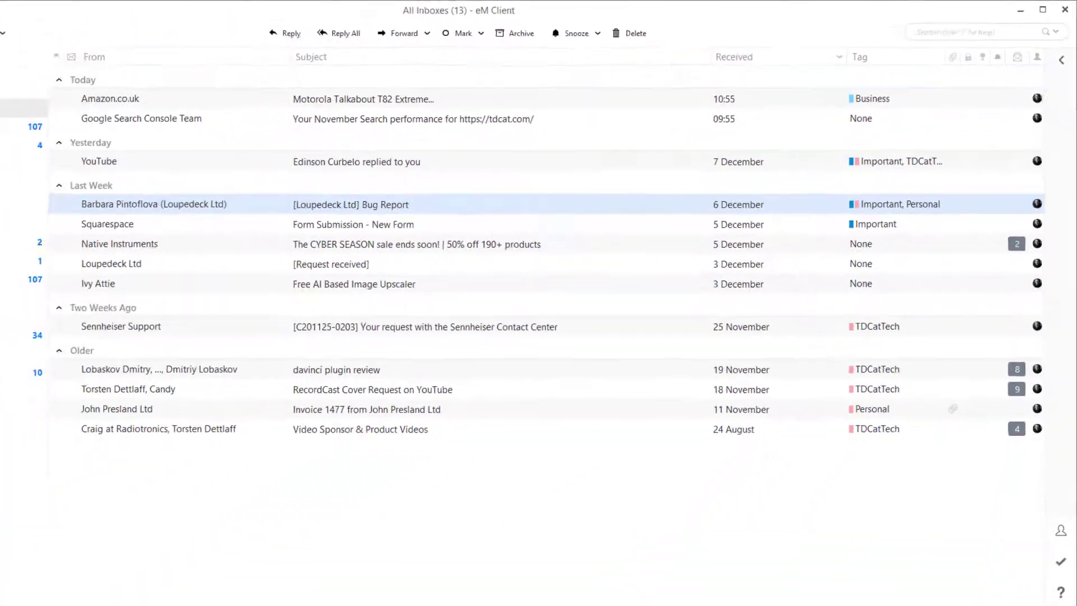
left_click(30, 8)
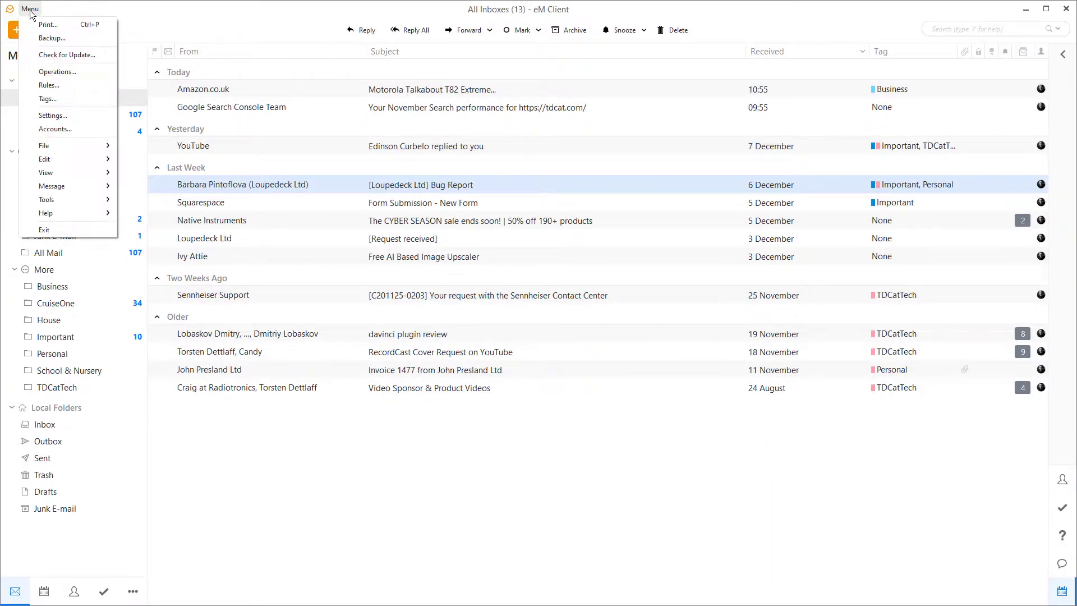
left_click(46, 92)
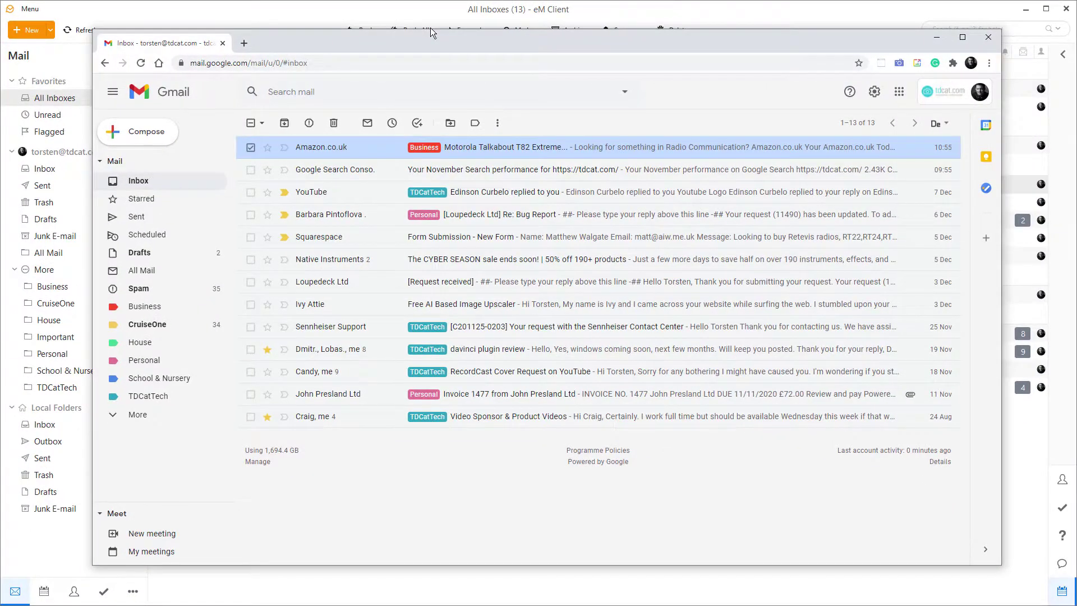
Bring the eM Client window back in front of Chrome
left_click(429, 13)
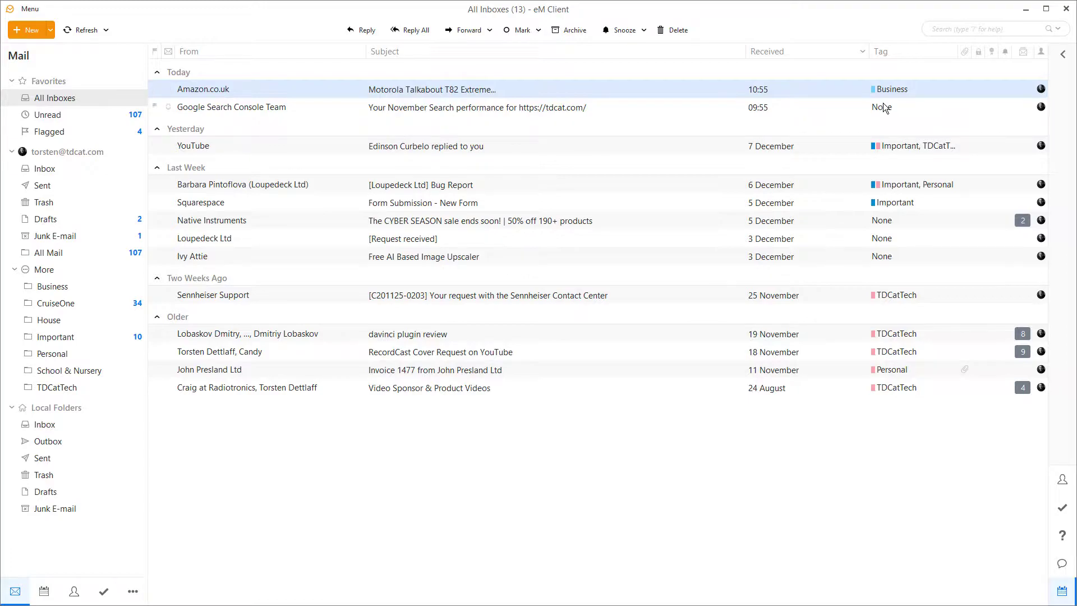
Create a new red tag named Business in eM Client's tag manager
left_click(30, 8)
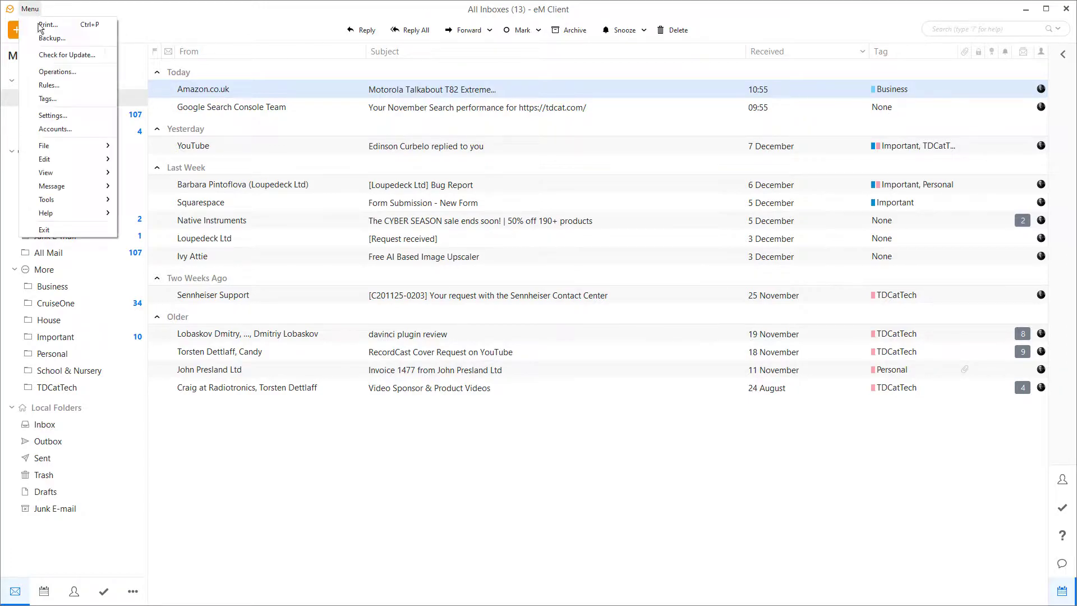
left_click(56, 100)
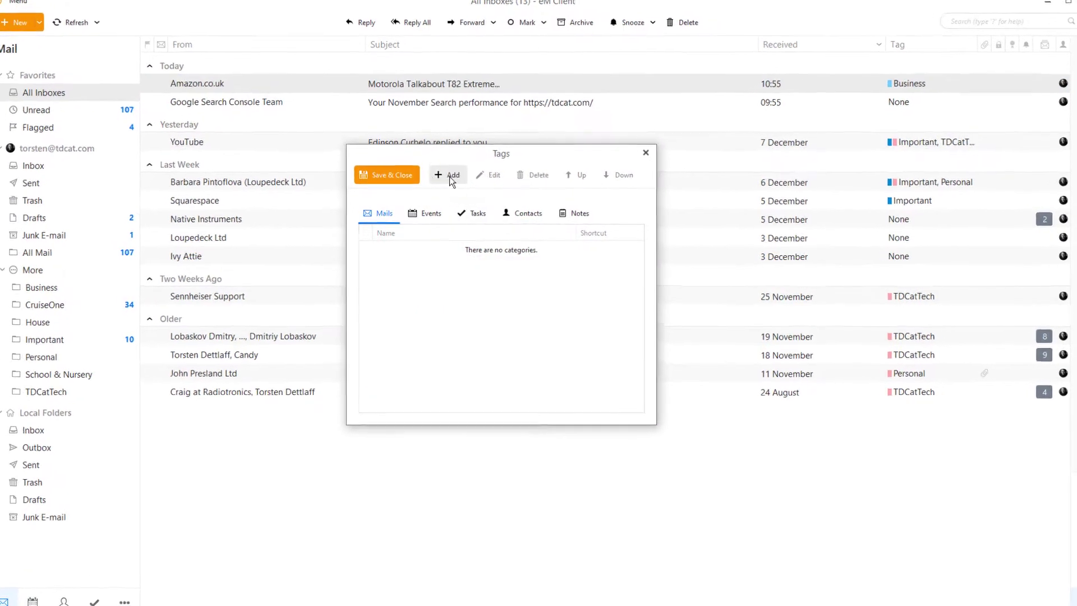
left_click(448, 177)
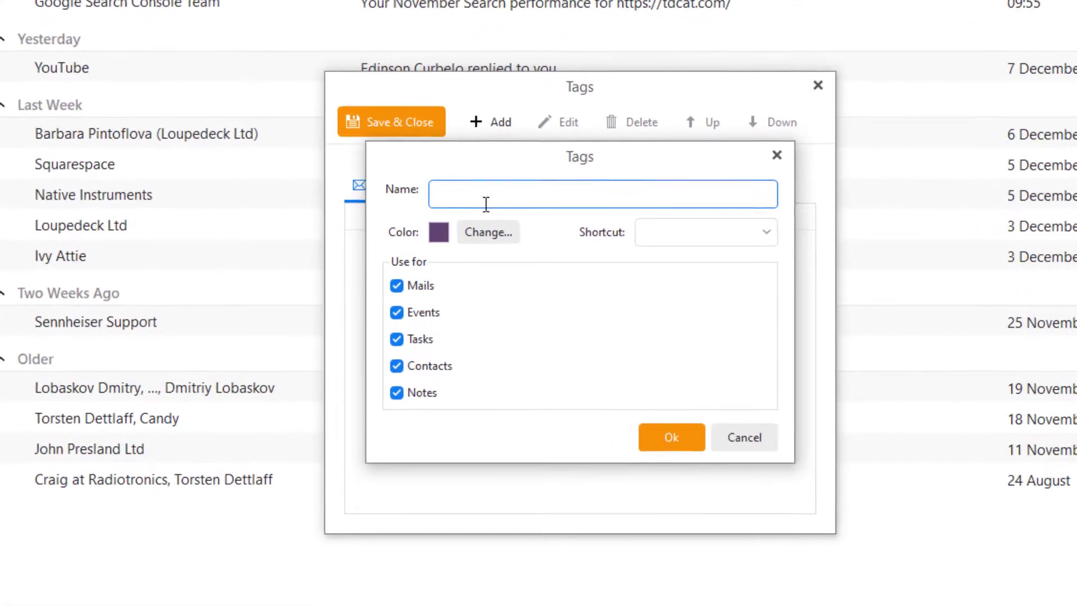
type("Business")
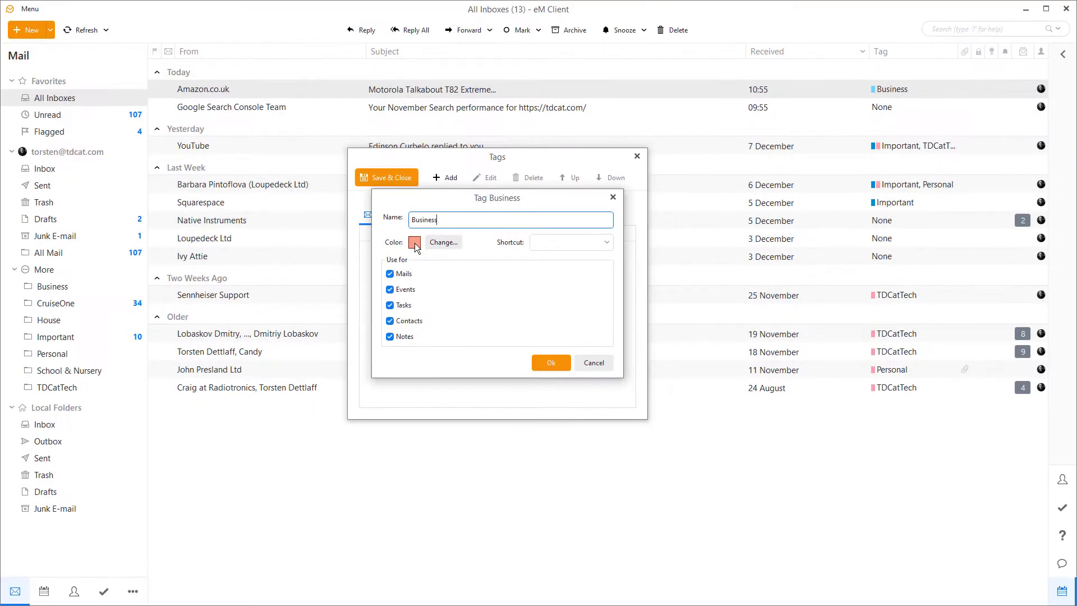
left_click(415, 245)
left_click(155, 48)
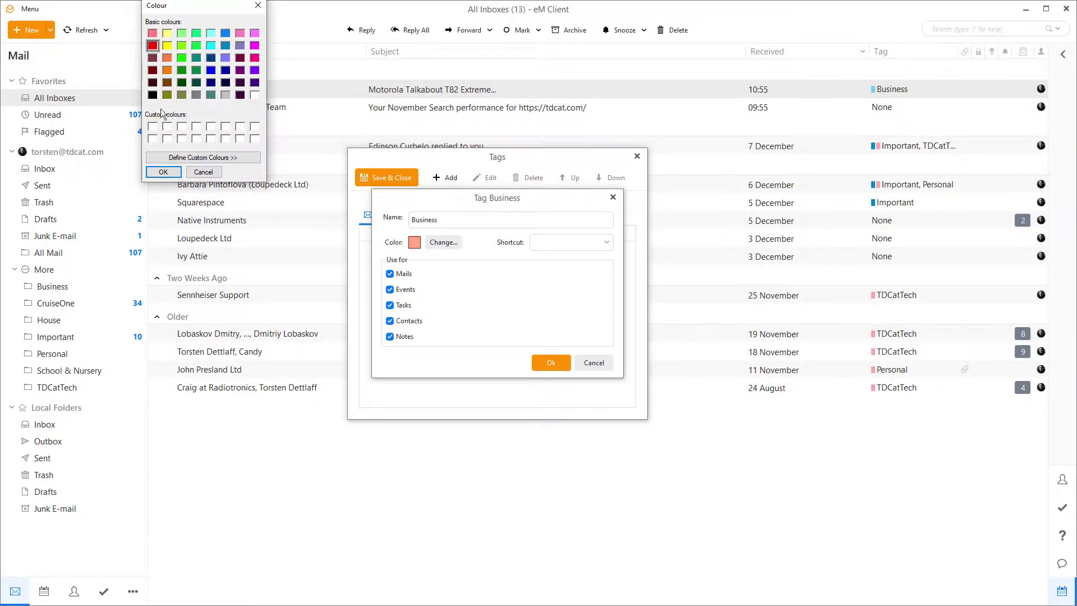
left_click(164, 172)
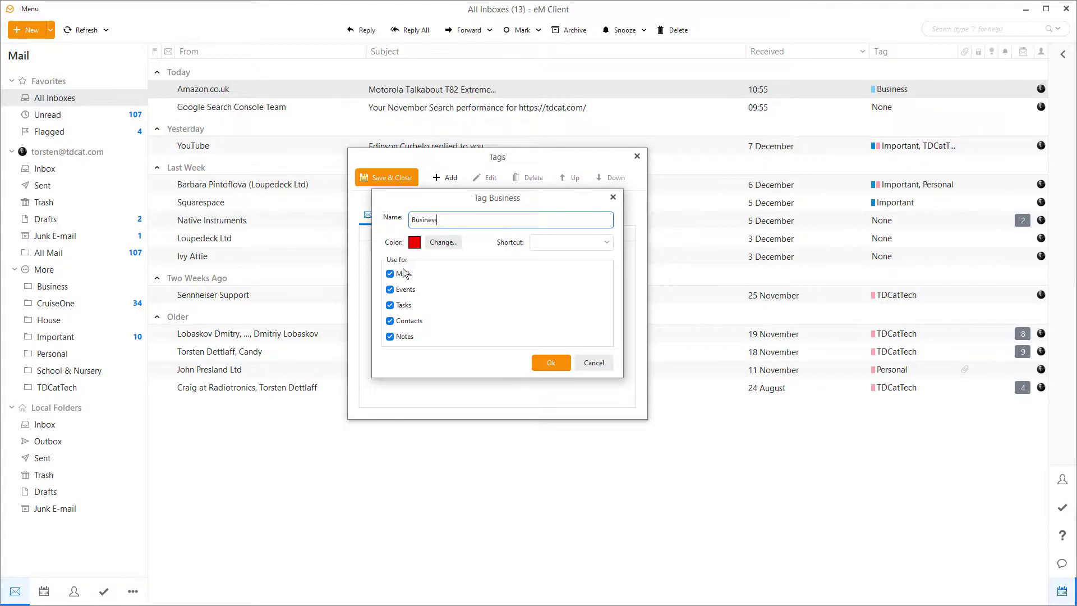
left_click(557, 365)
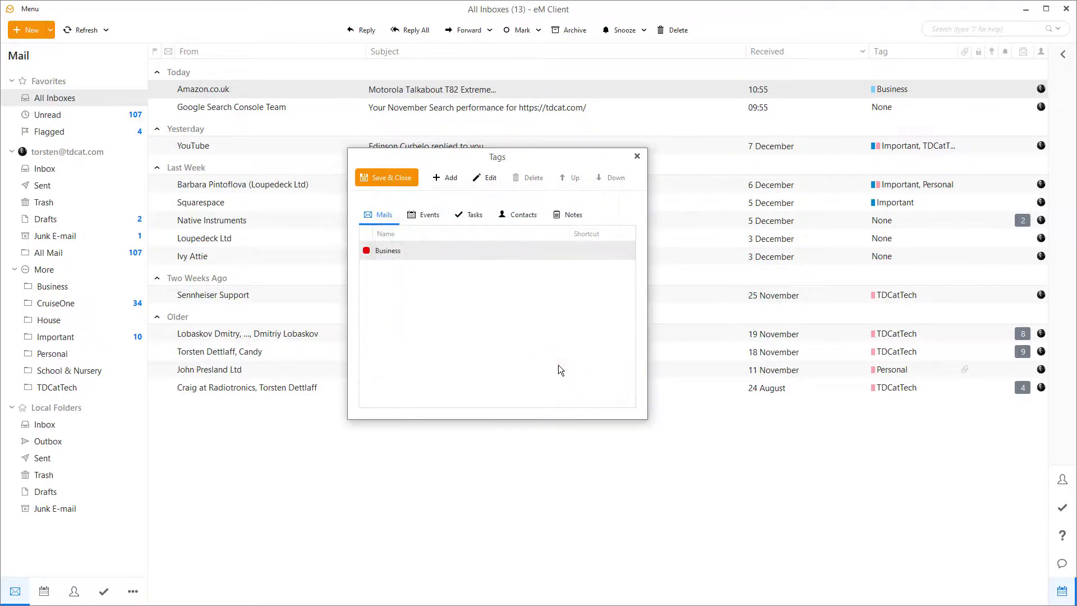
left_click(378, 178)
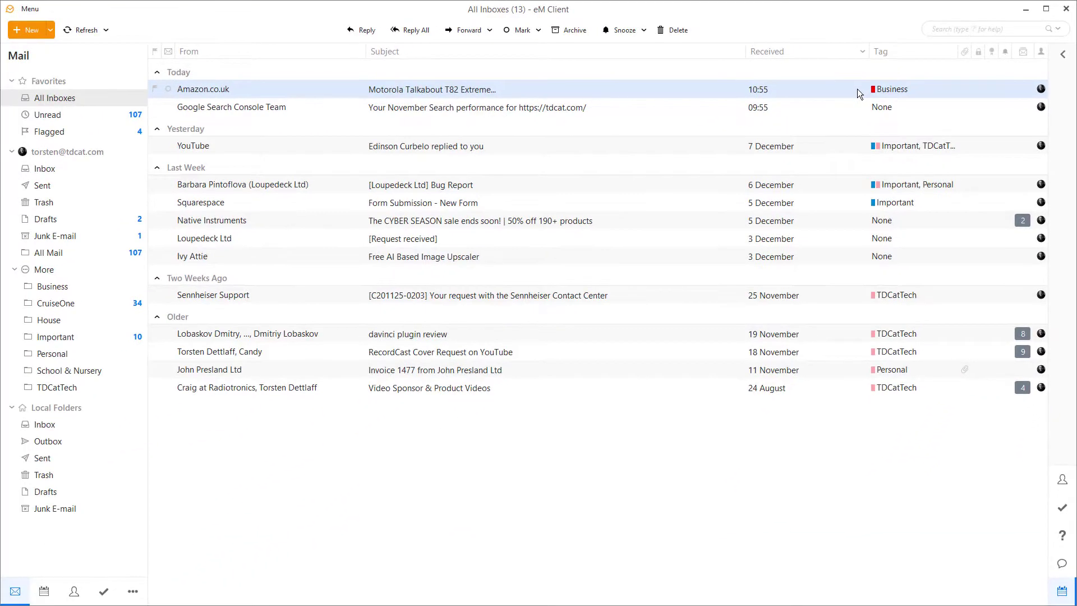
Tag the Google Search Console email as Business
right_click(458, 110)
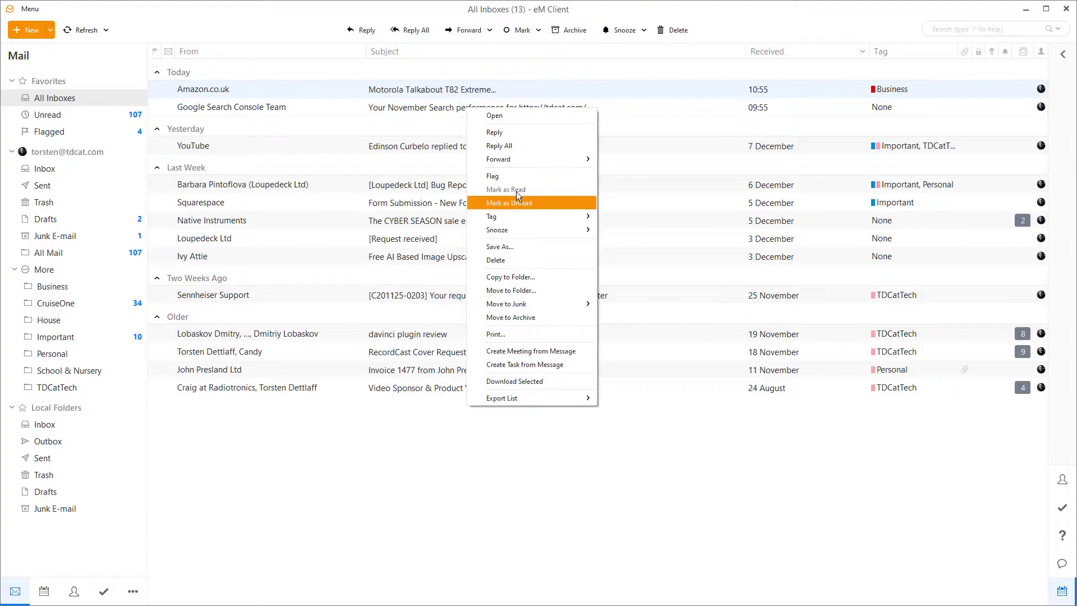
mouse_move(514, 216)
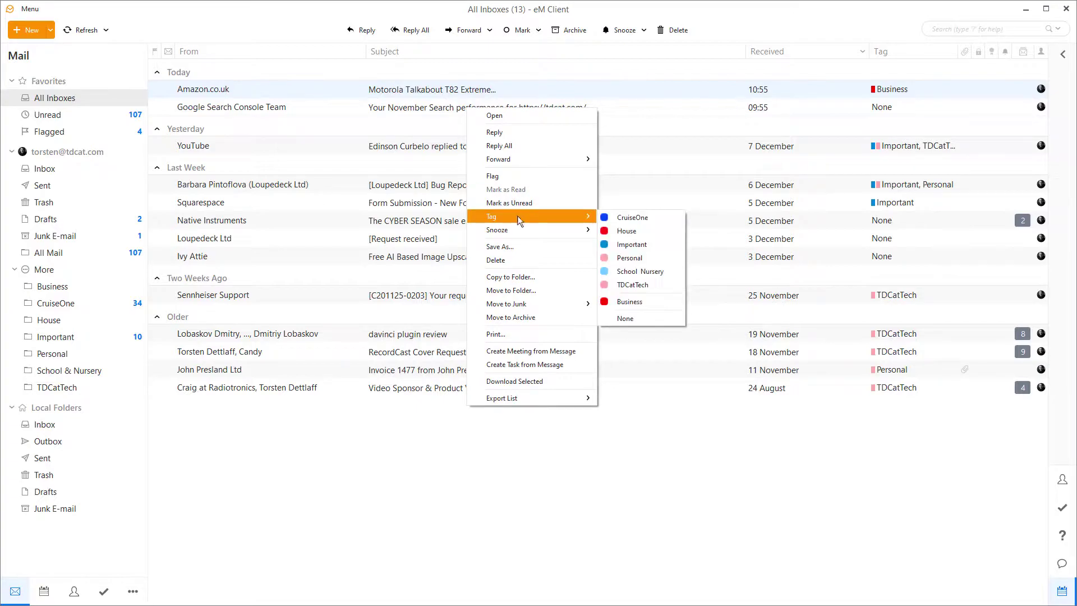
left_click(629, 302)
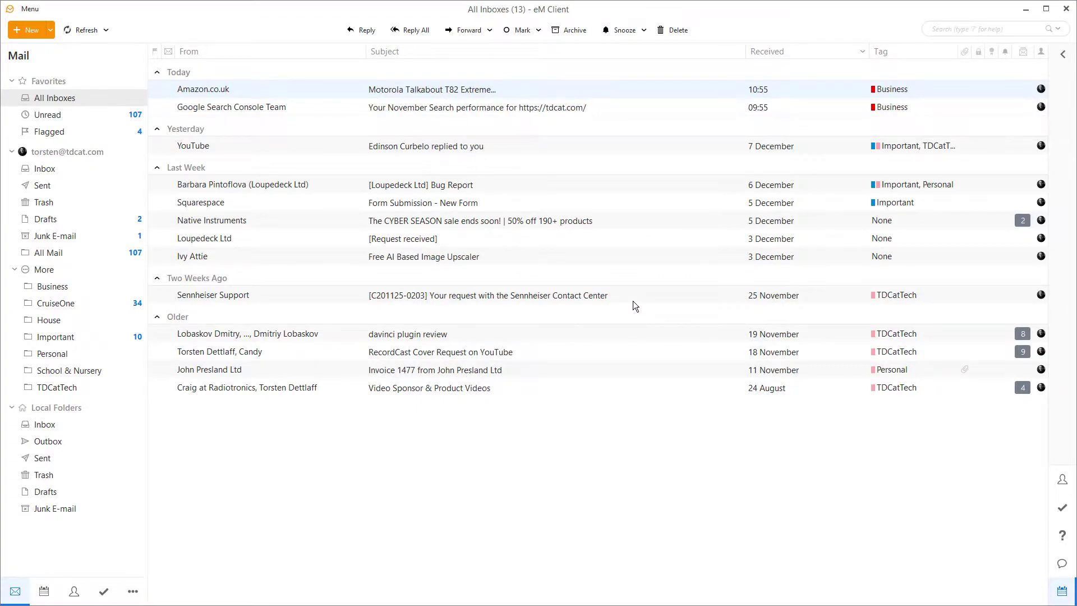
key("alt+Tab")
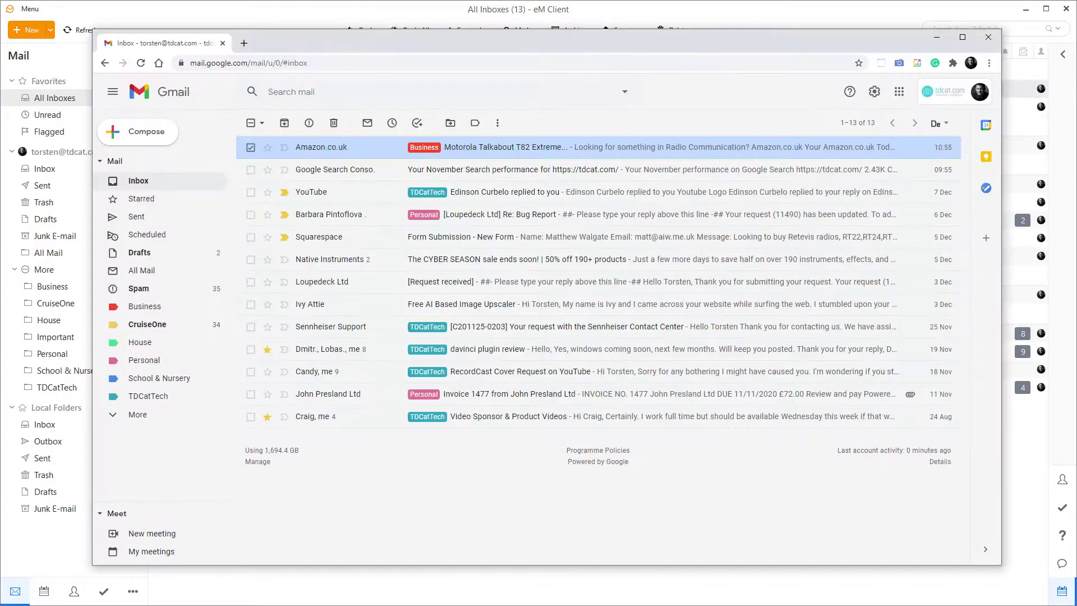
Reload Gmail to confirm the Google Search Console email shows Business, then return to eM Client
left_click(139, 64)
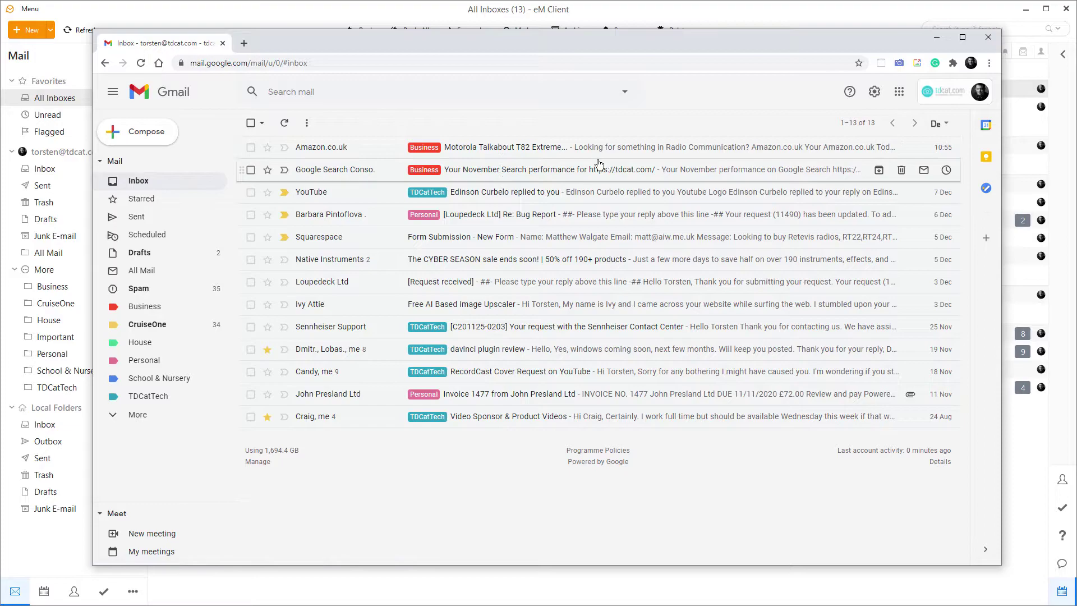
left_click(627, 11)
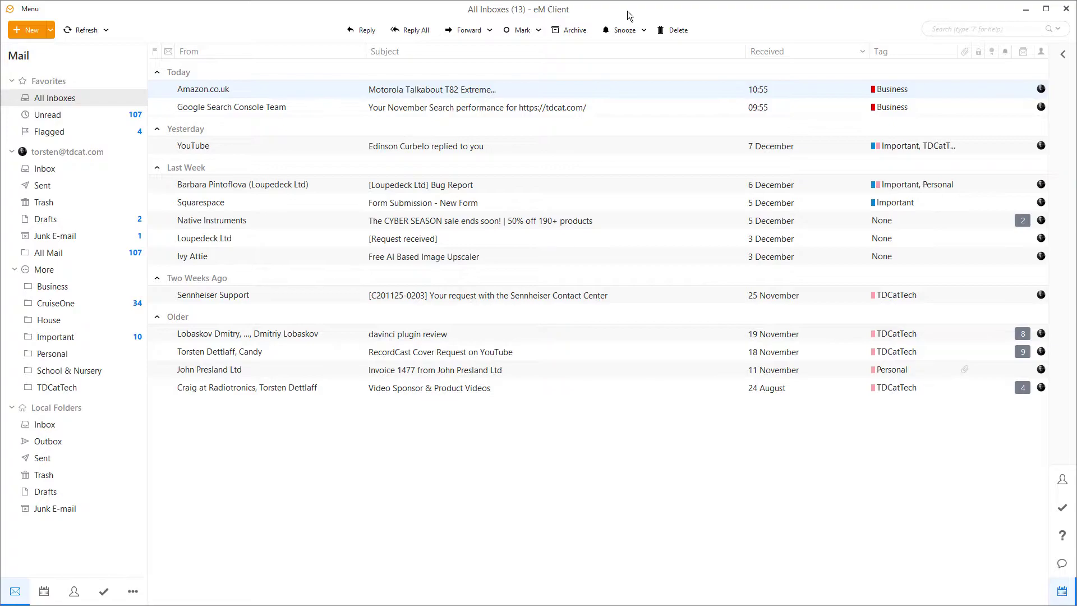
Delete the Business tag in eM Client's tag manager and save the tag list
left_click(33, 10)
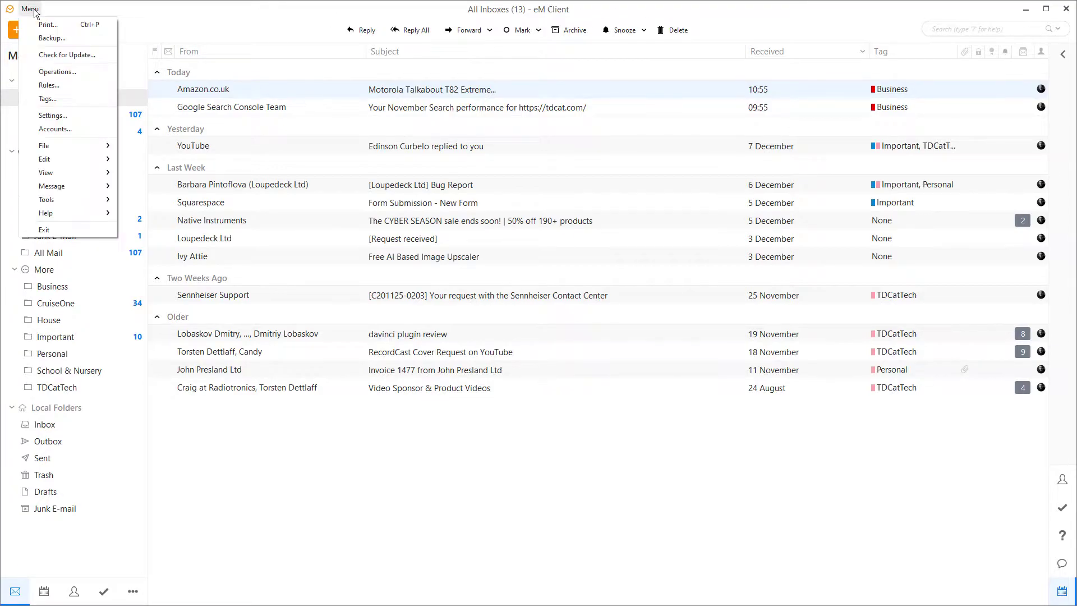
left_click(61, 98)
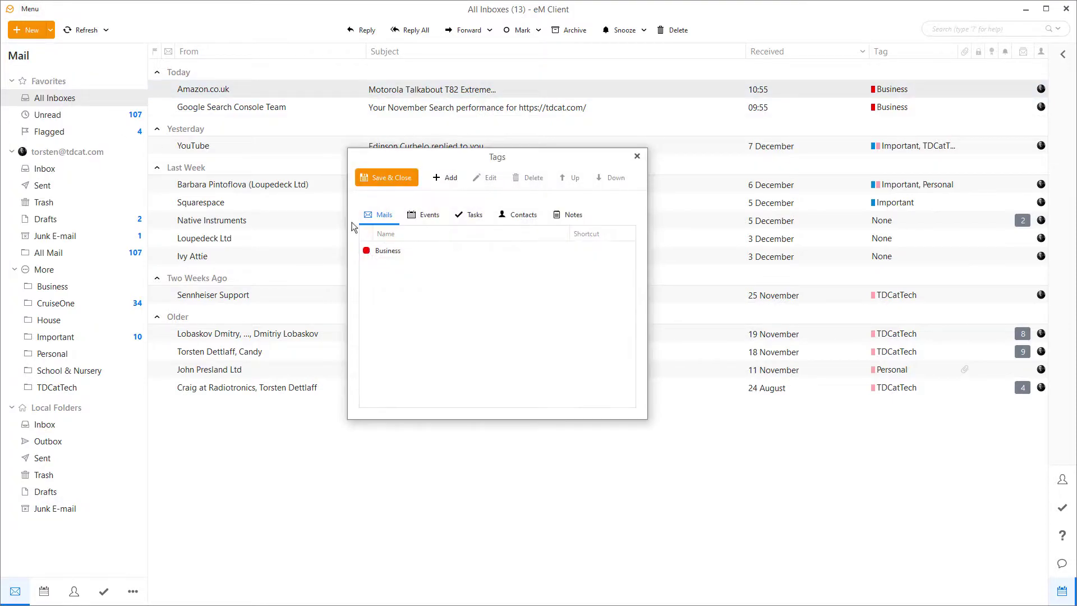
left_click(418, 252)
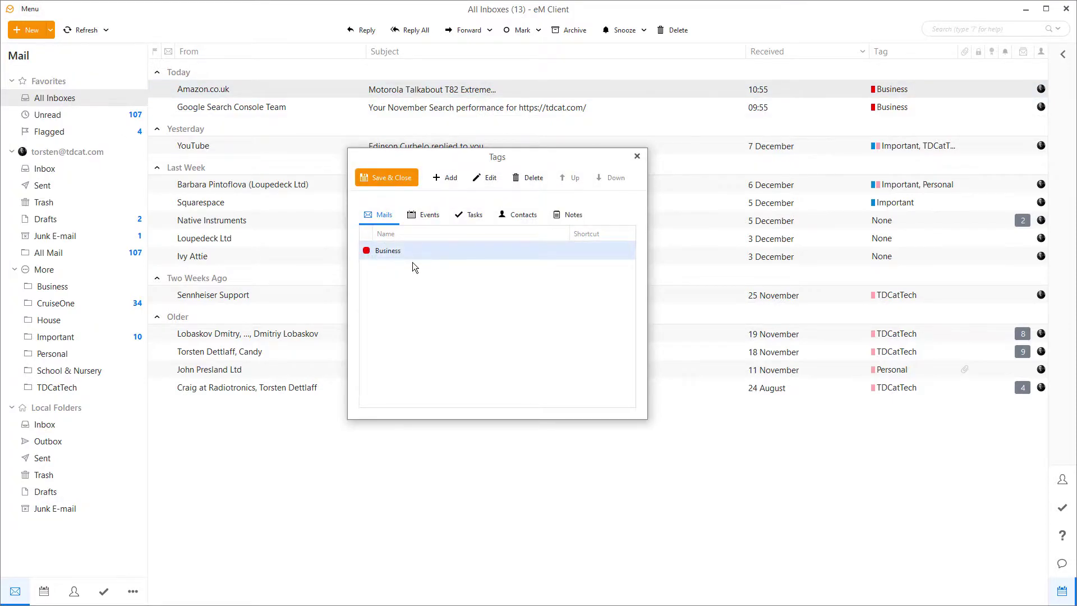
left_click(534, 178)
left_click(531, 307)
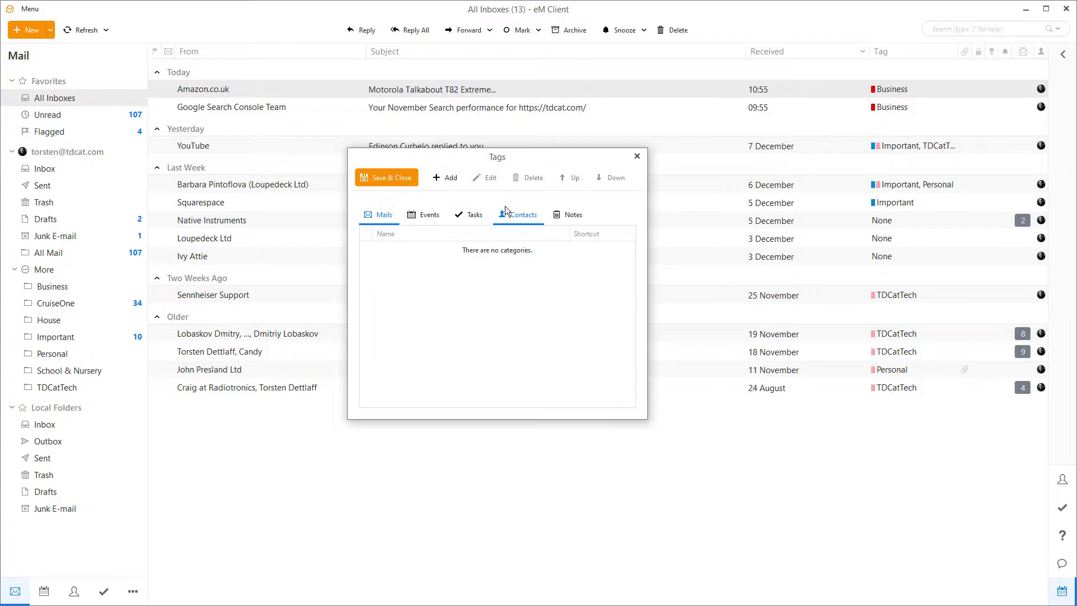
left_click(388, 177)
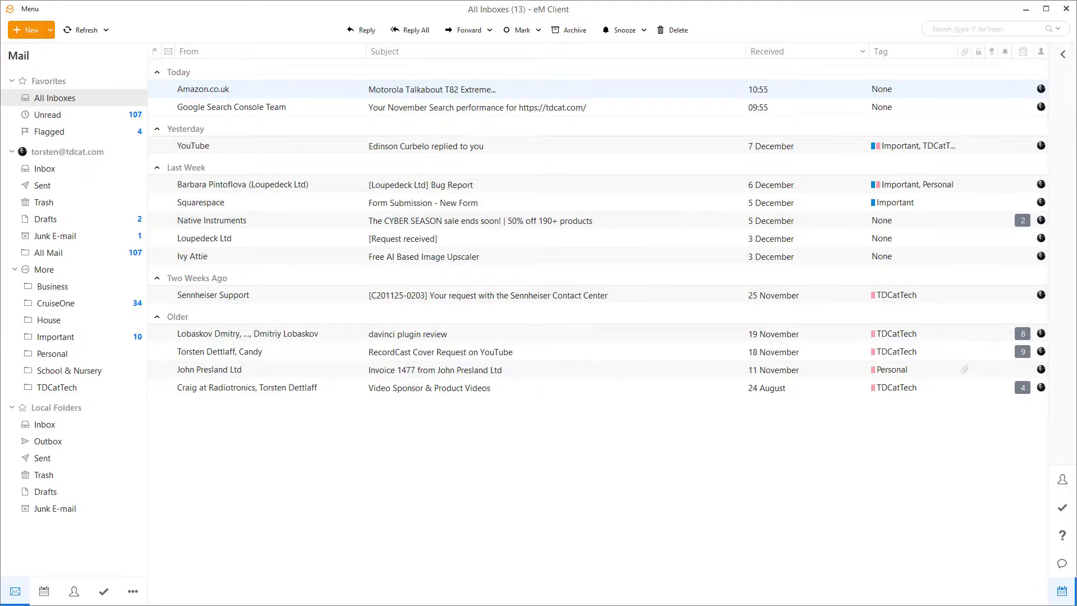
Refresh Gmail and verify the Business label holds no conversations, then return to eM Client
key("alt+Tab")
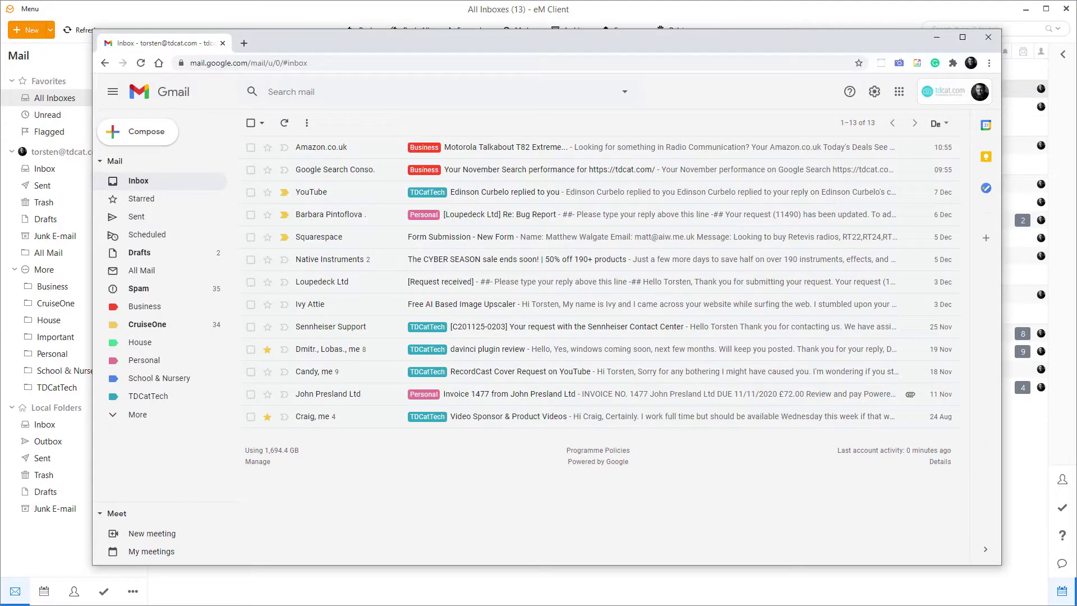
left_click(284, 123)
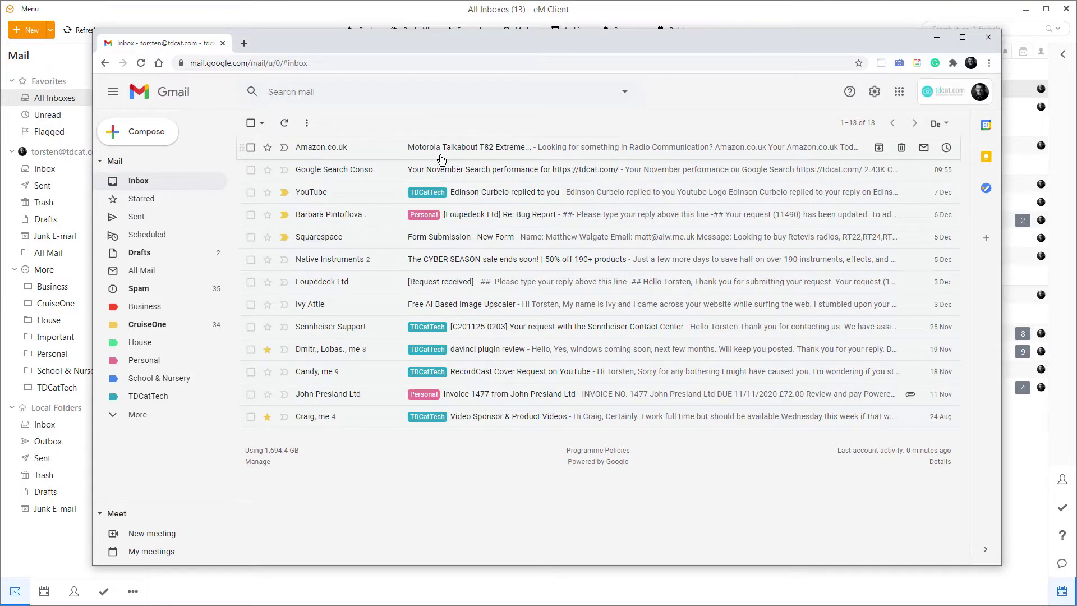
left_click(163, 308)
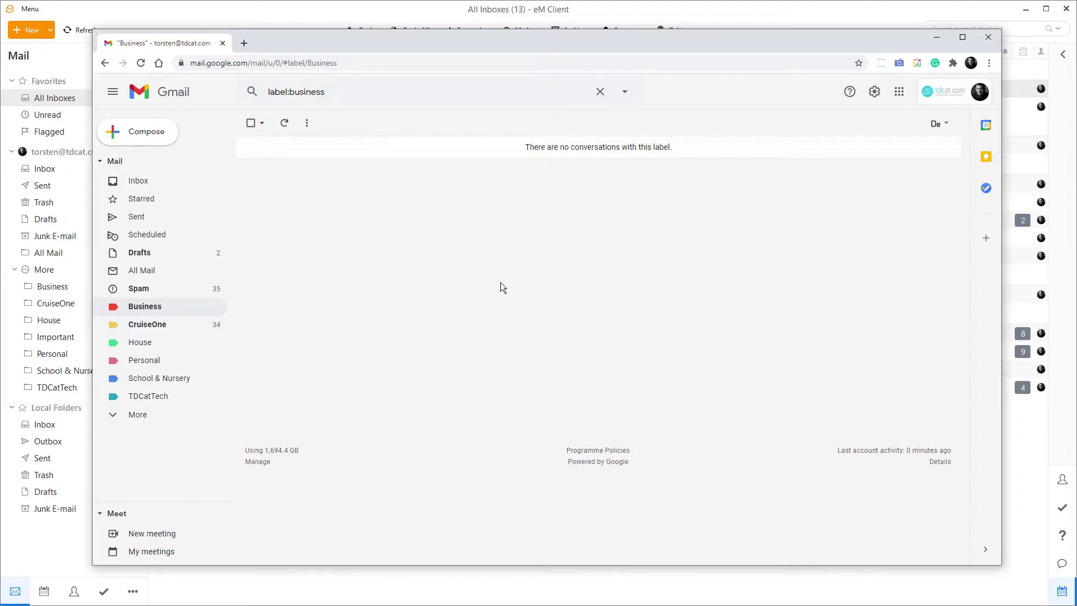
left_click(146, 188)
left_click(440, 17)
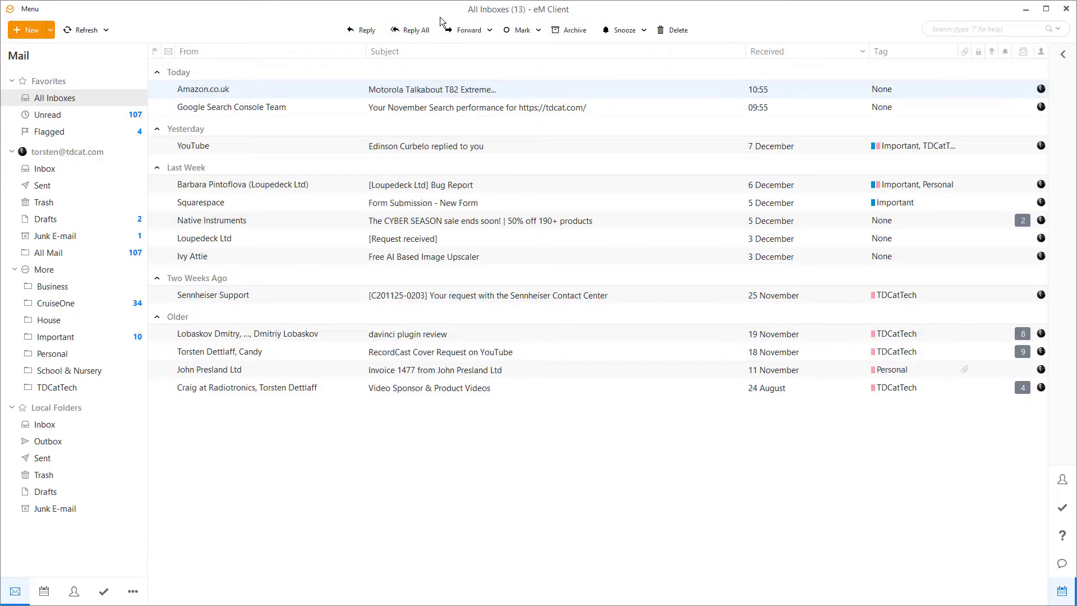
Create a new tag named ThisOne in eM Client's tag manager
left_click(29, 9)
left_click(55, 100)
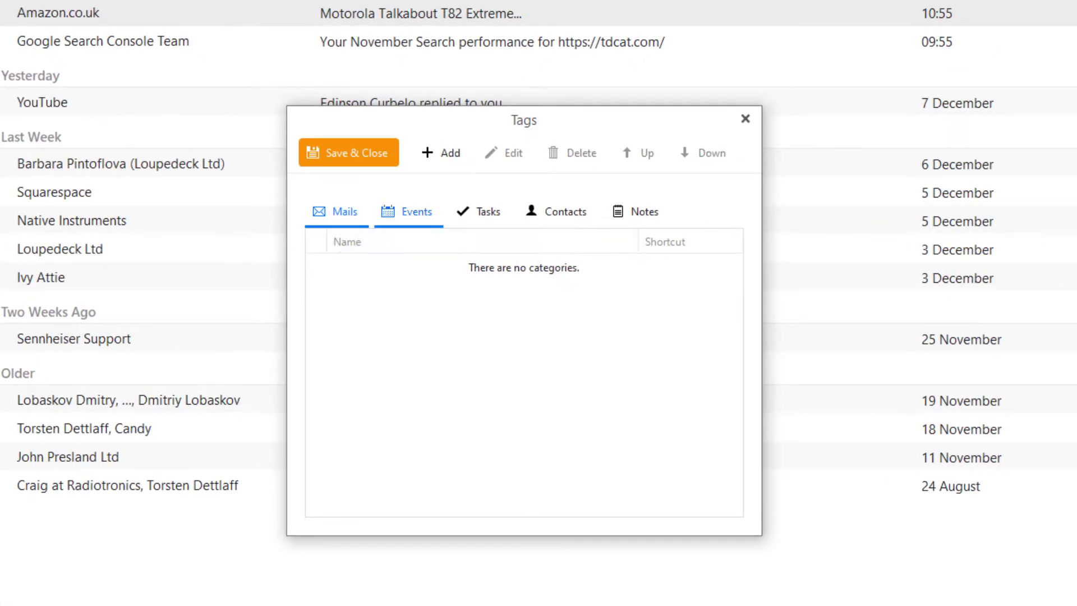
left_click(436, 152)
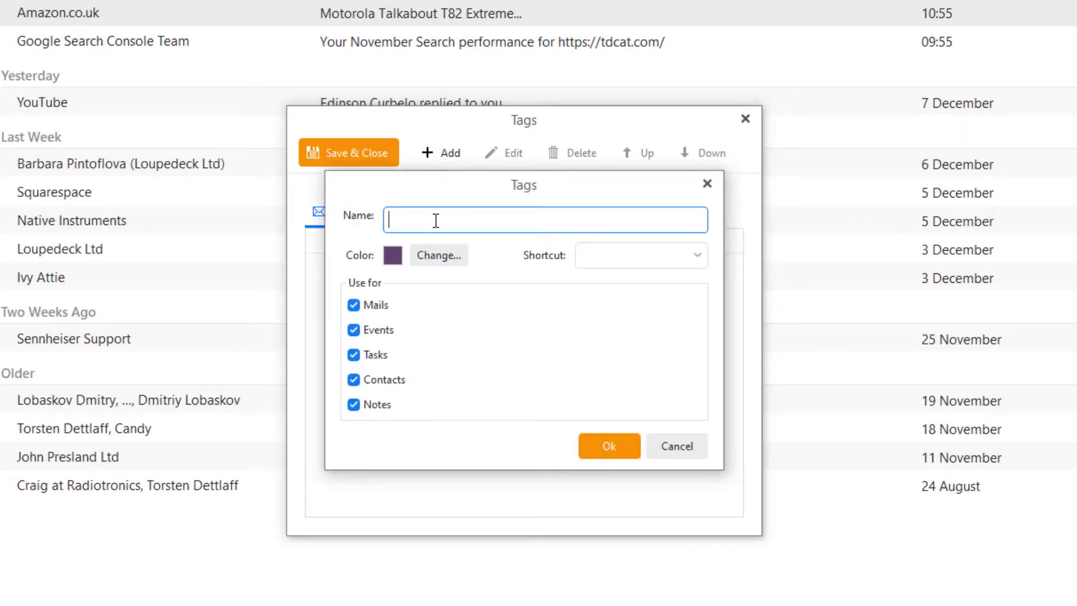
type("ThisOne")
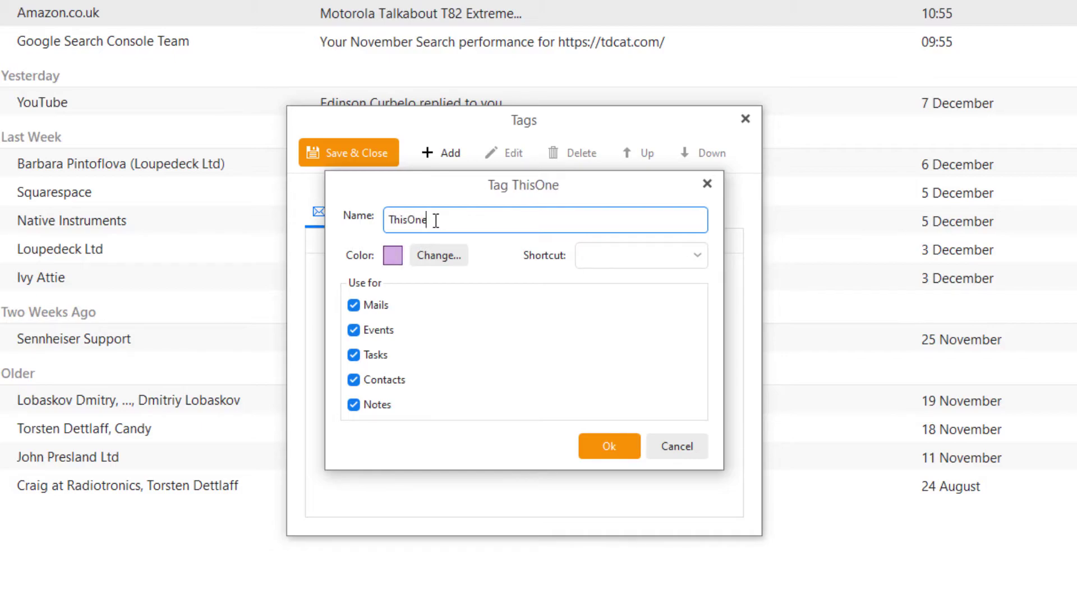
left_click(637, 454)
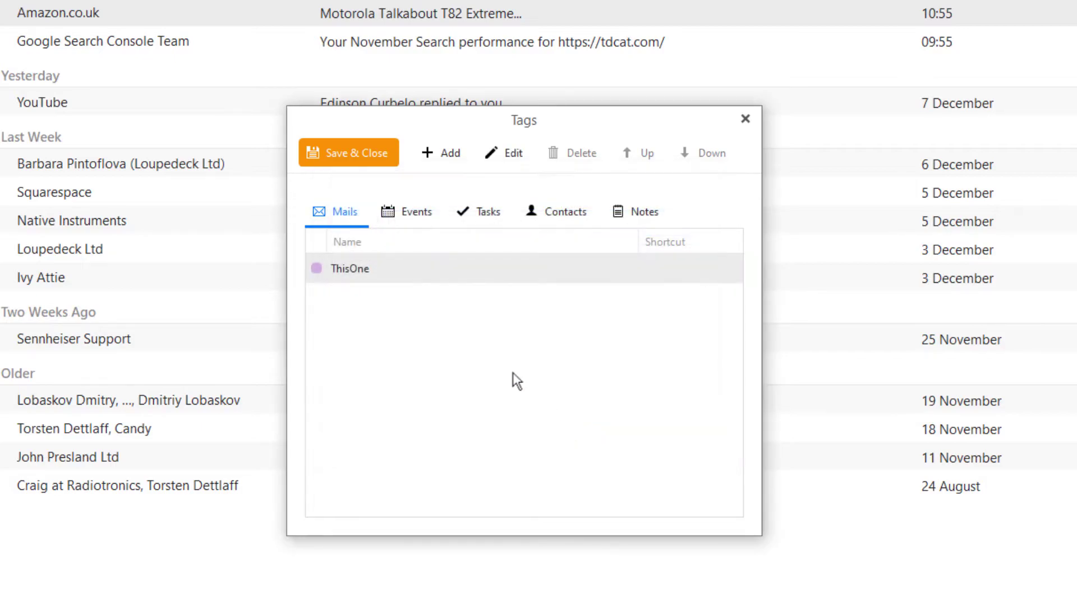
left_click(347, 157)
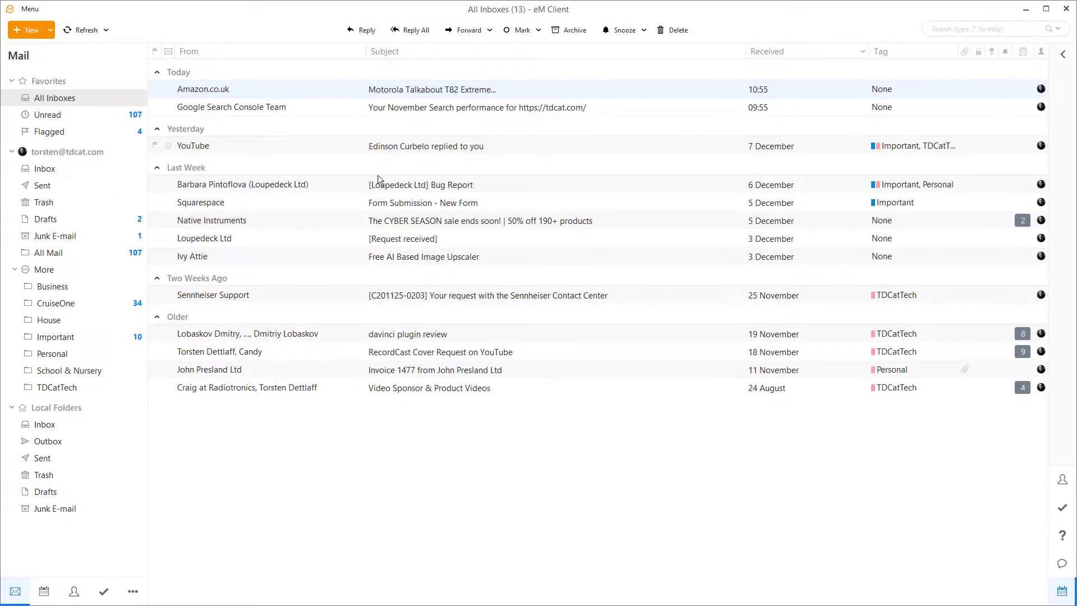
Apply the ThisOne tag to the Google Search Console Team message
right_click(289, 108)
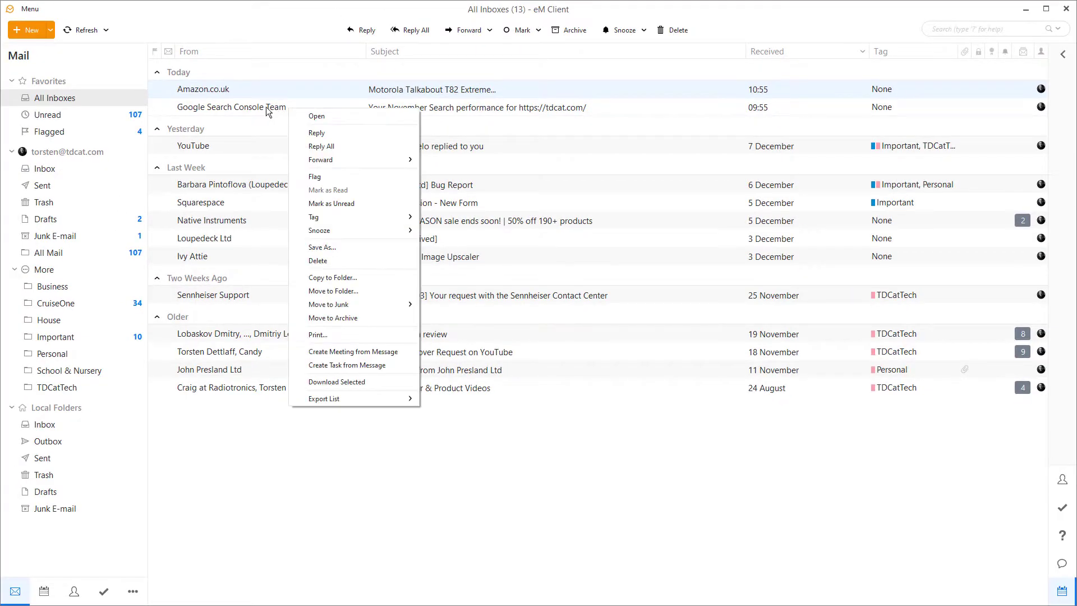
left_click(269, 107)
right_click(277, 106)
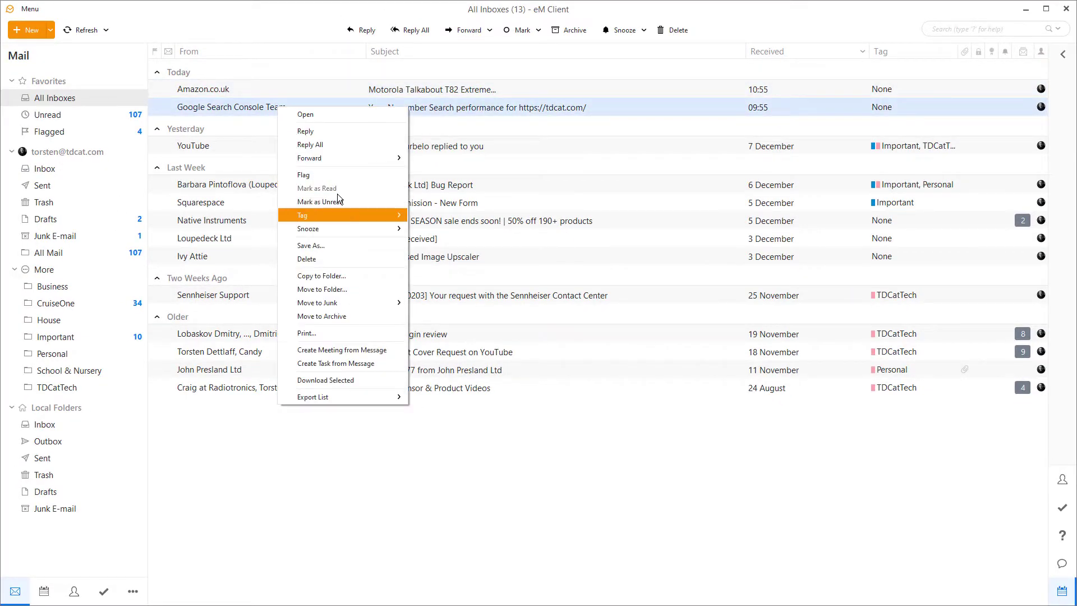
mouse_move(347, 215)
left_click(446, 311)
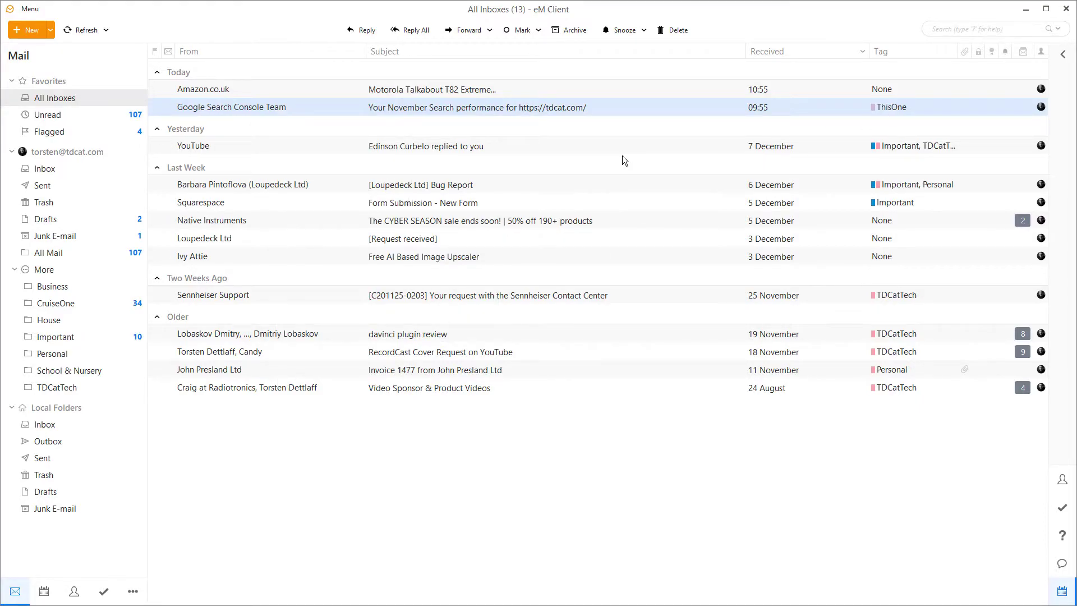
Refresh Gmail and check the ThisOne label in Labels settings, showing 1 conversation
key("alt+Tab")
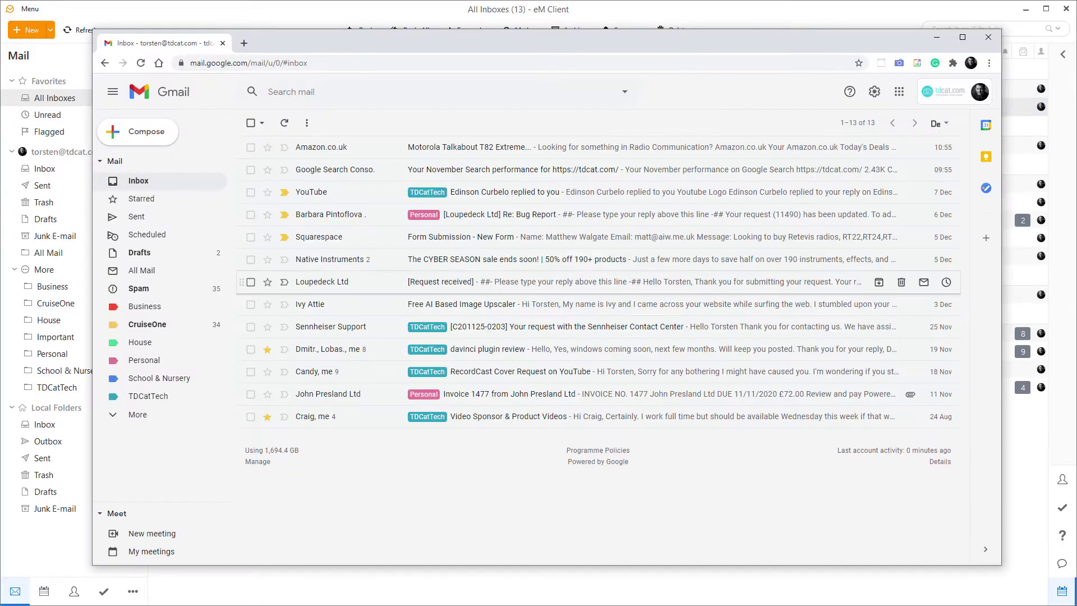
left_click(284, 123)
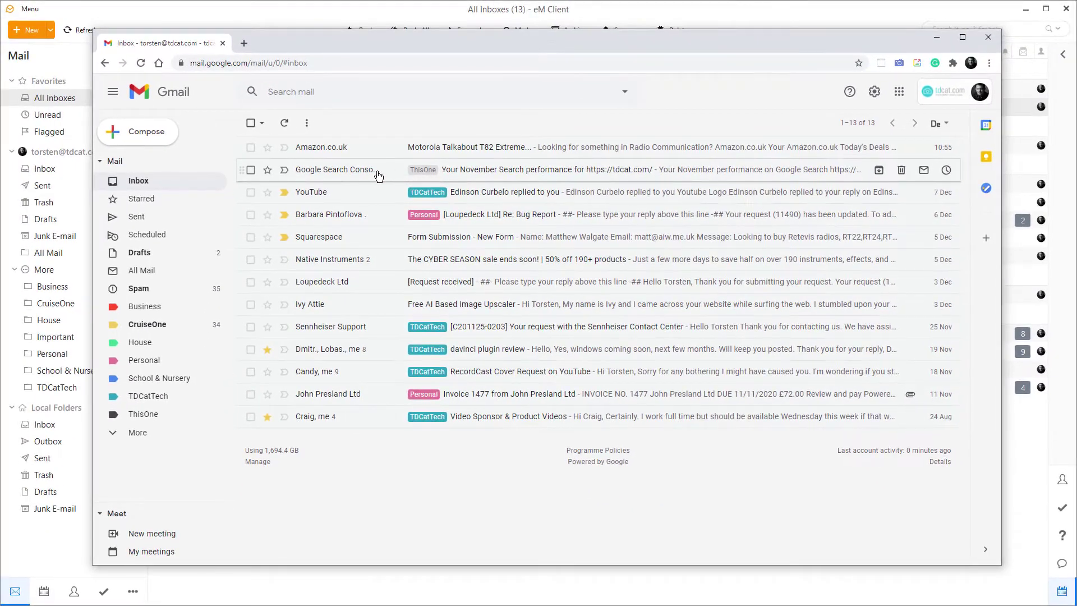
right_click(380, 178)
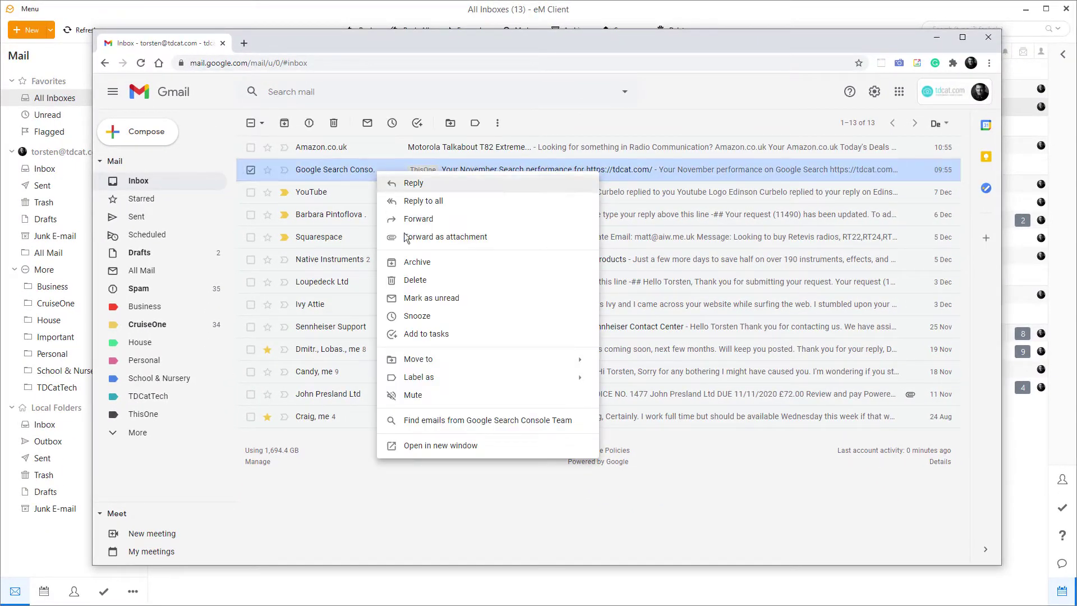
mouse_move(475, 378)
left_click(698, 375)
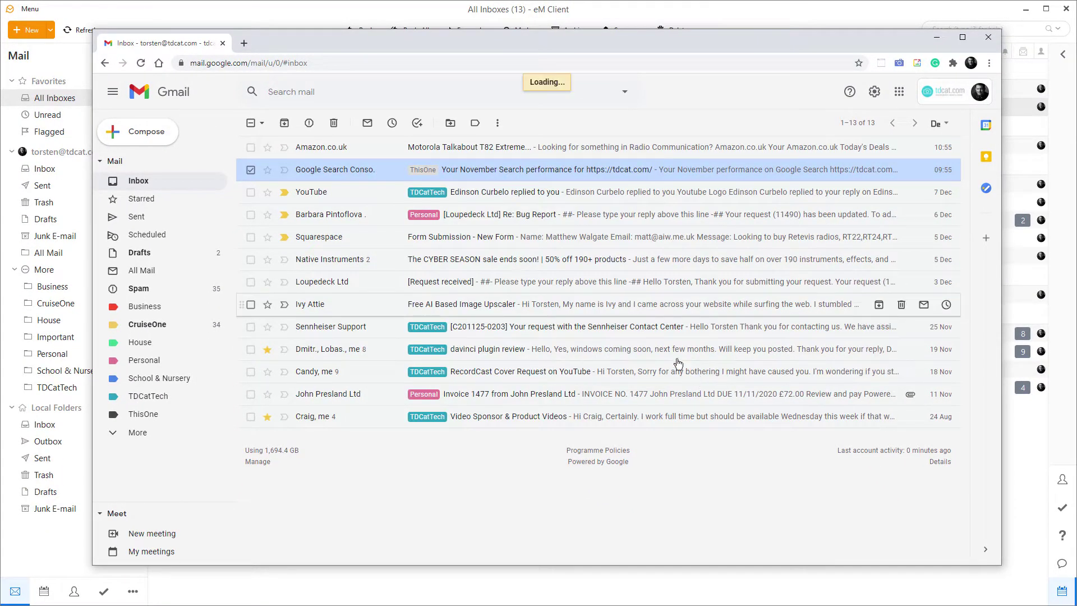
scroll(627, 323, "down", 5)
scroll(628, 323, "up", 3)
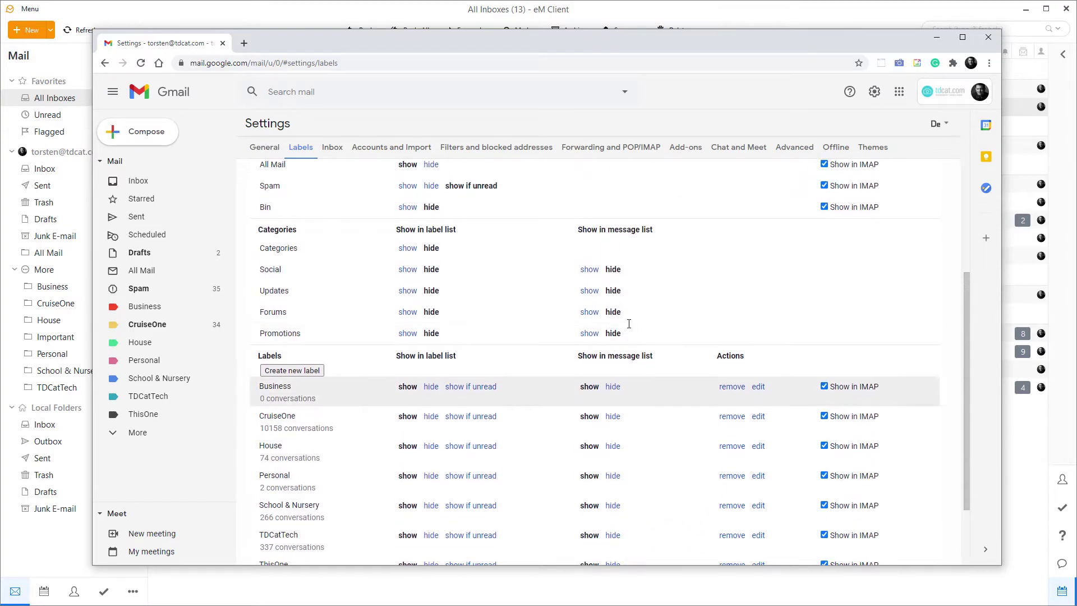
scroll(629, 324, "down", 3)
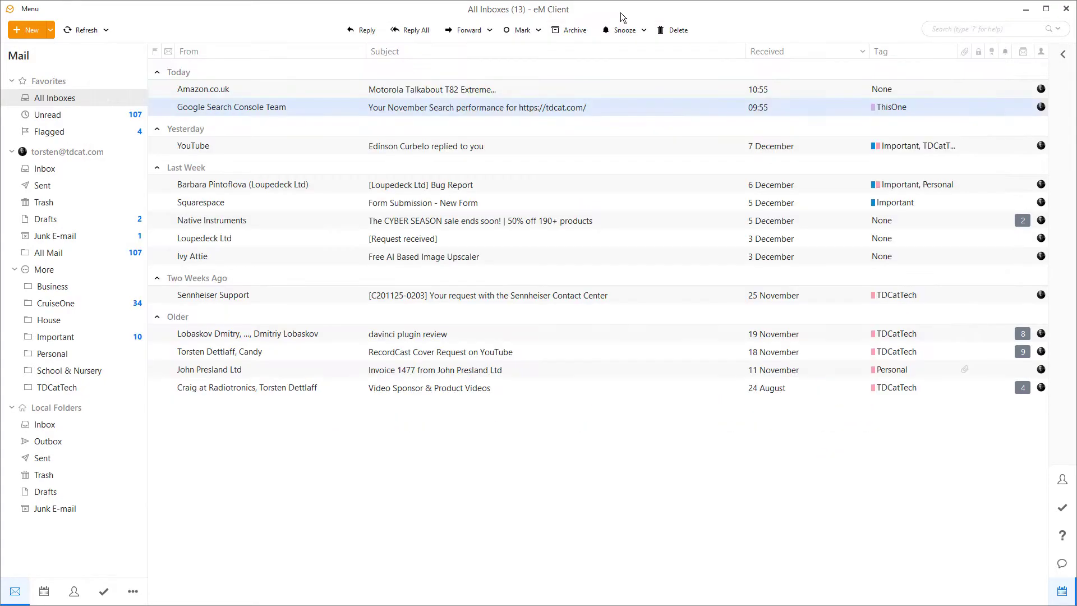
Delete the ThisOne tag in eM Client's tag manager and save the changes
left_click(622, 18)
left_click(30, 10)
left_click(63, 97)
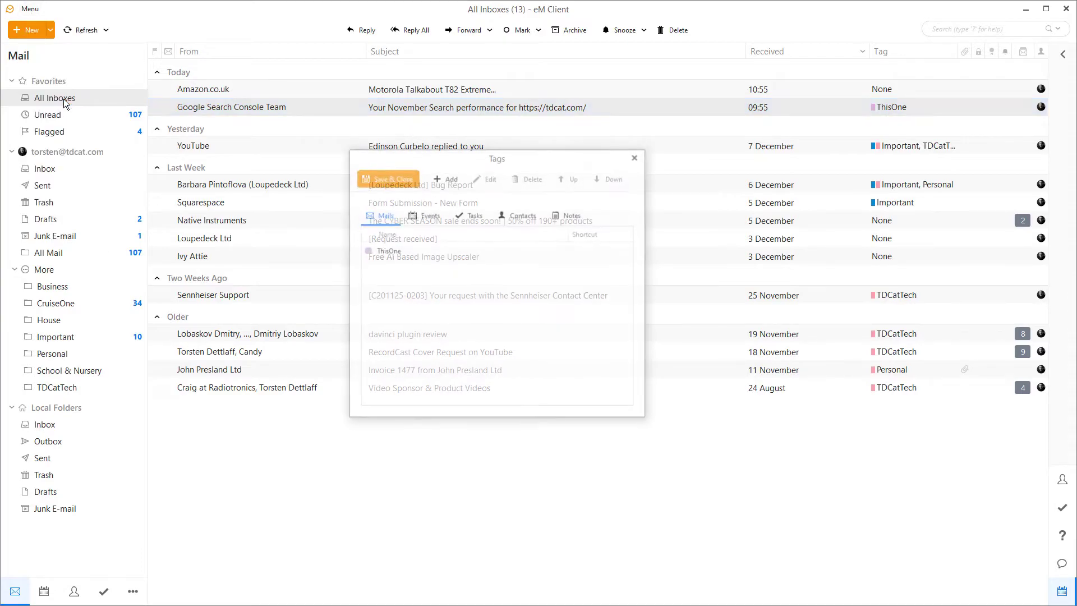
left_click(404, 250)
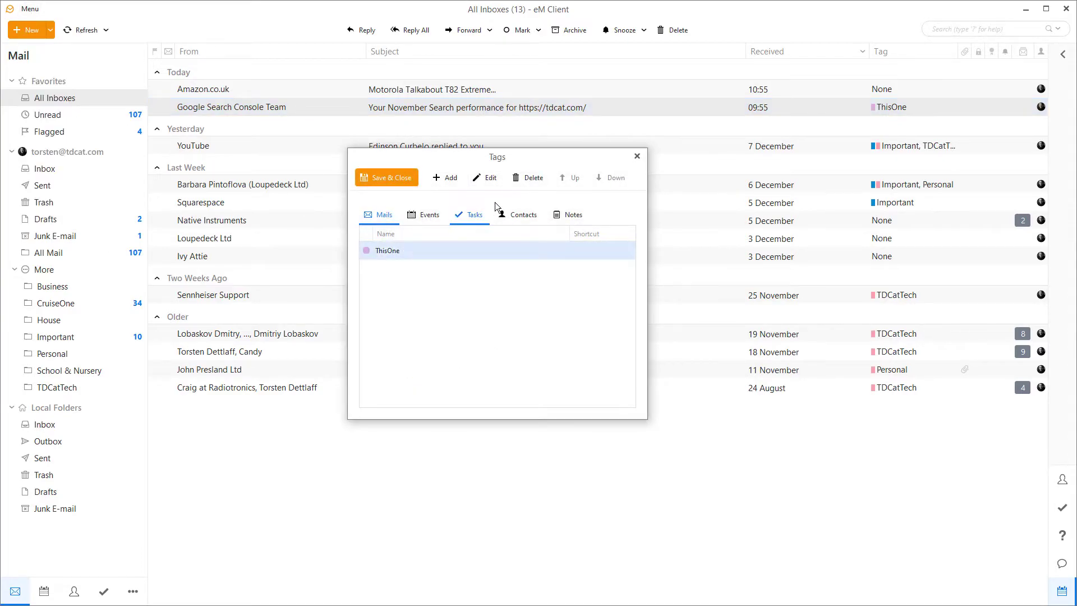
left_click(528, 178)
left_click(530, 305)
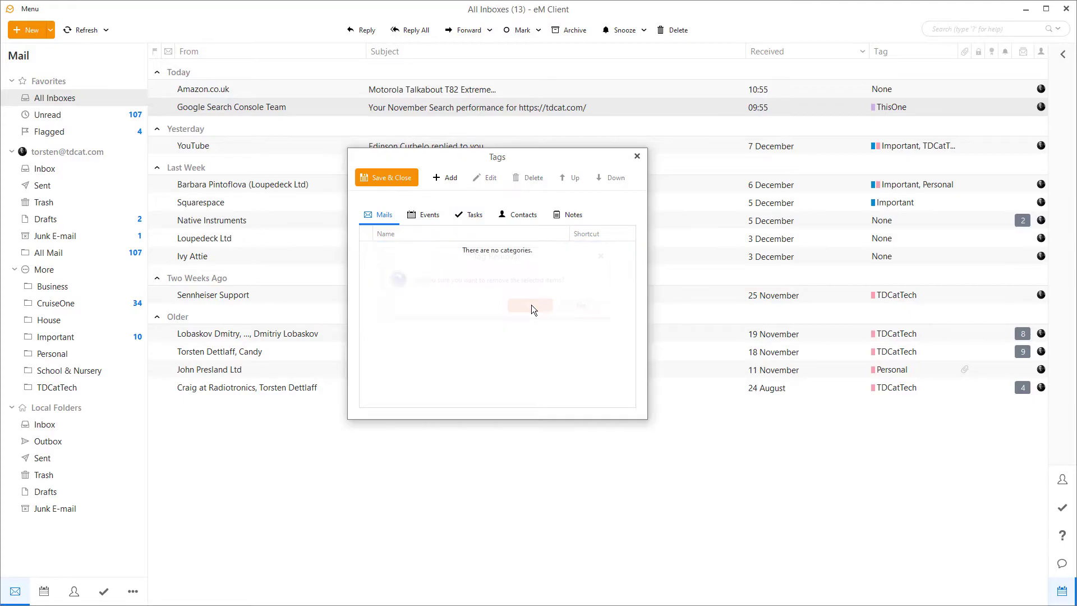
left_click(382, 177)
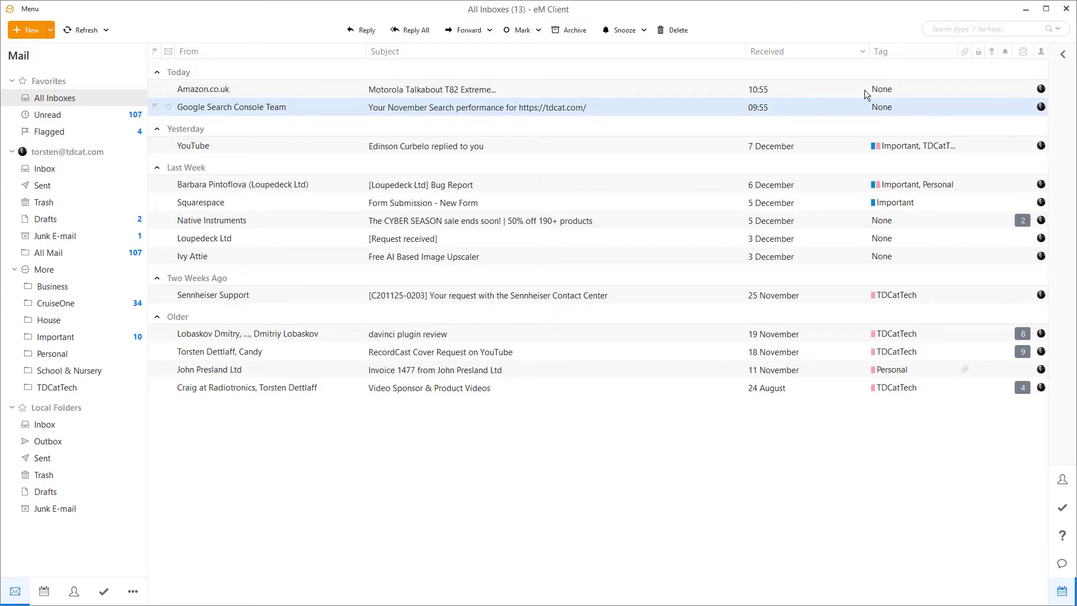
Delete the ThisOne label from the refreshed Gmail Labels settings, then return to eM Client
key("alt+Tab")
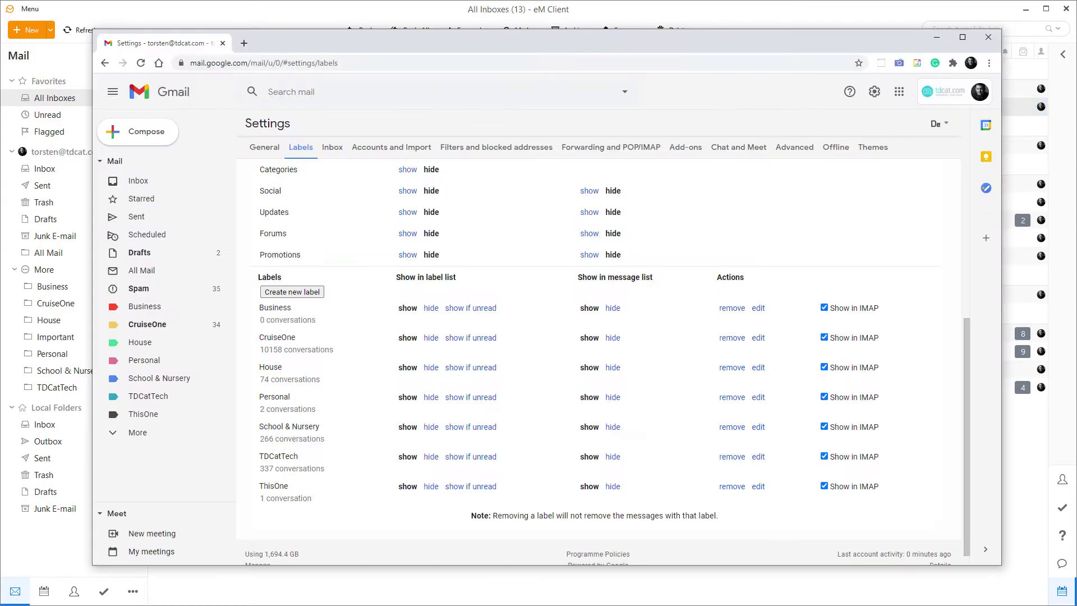
left_click(140, 63)
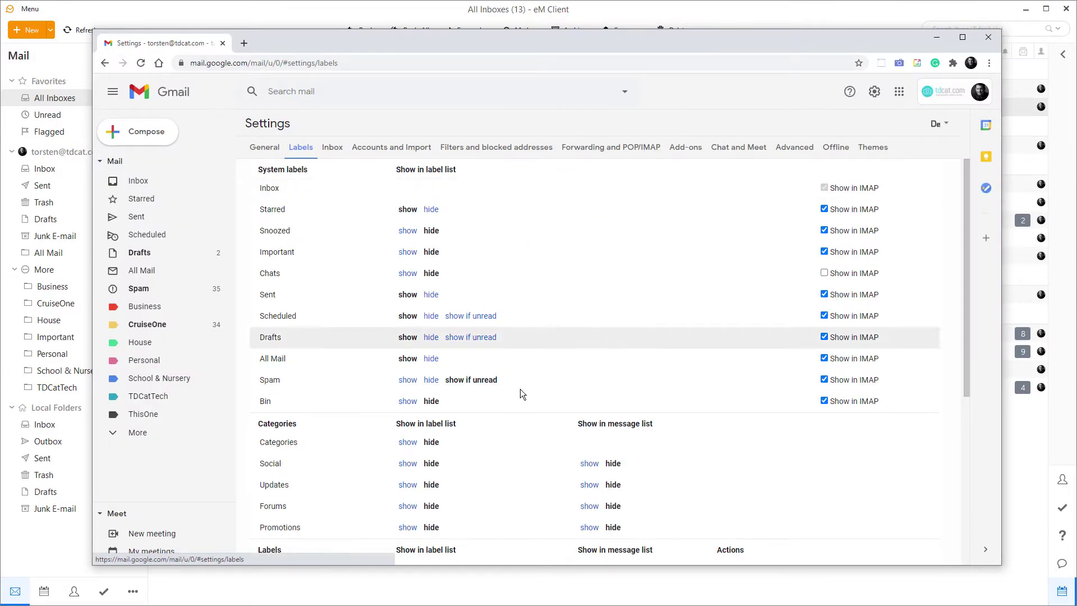
scroll(520, 389, "down", 3)
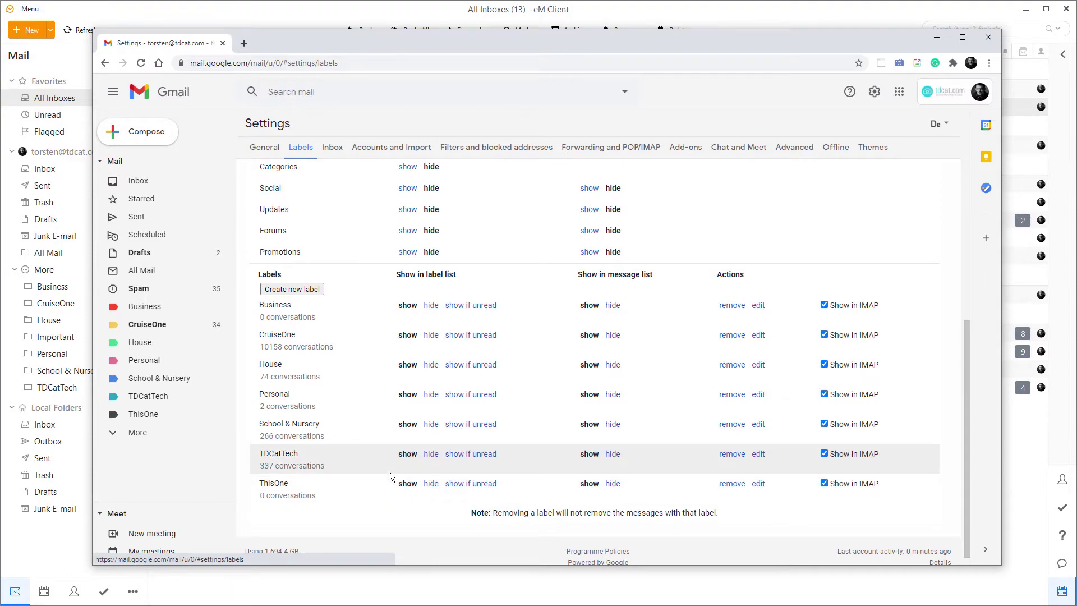
left_click(732, 484)
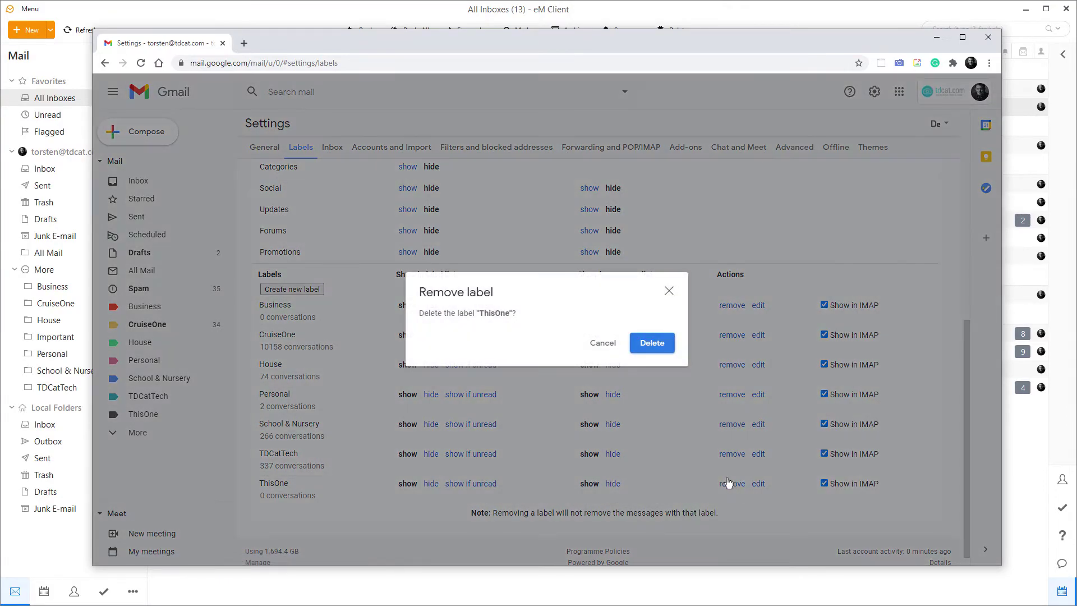
left_click(653, 343)
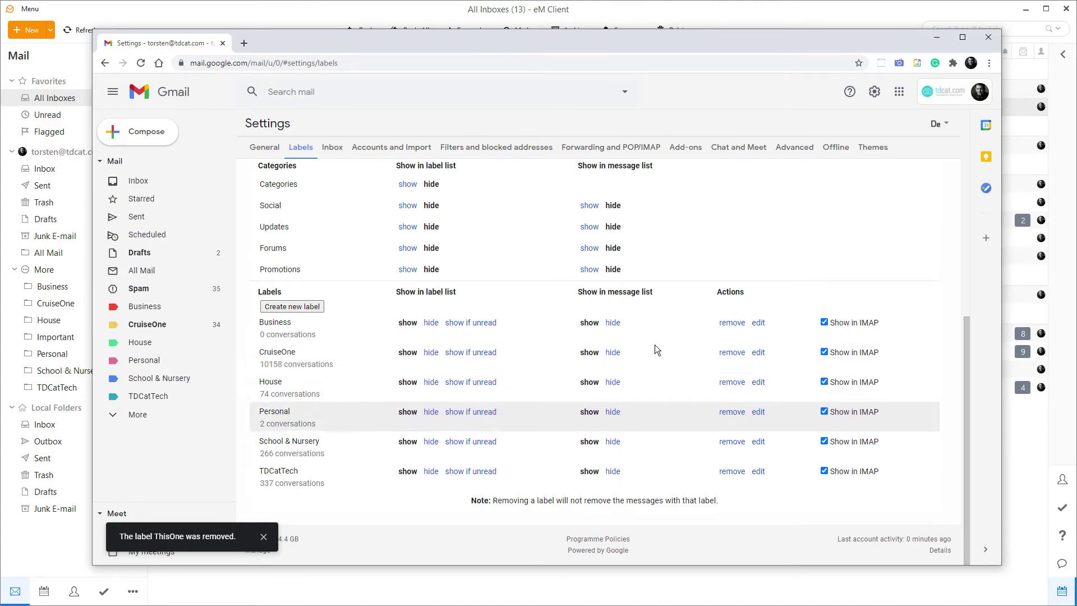
left_click(431, 9)
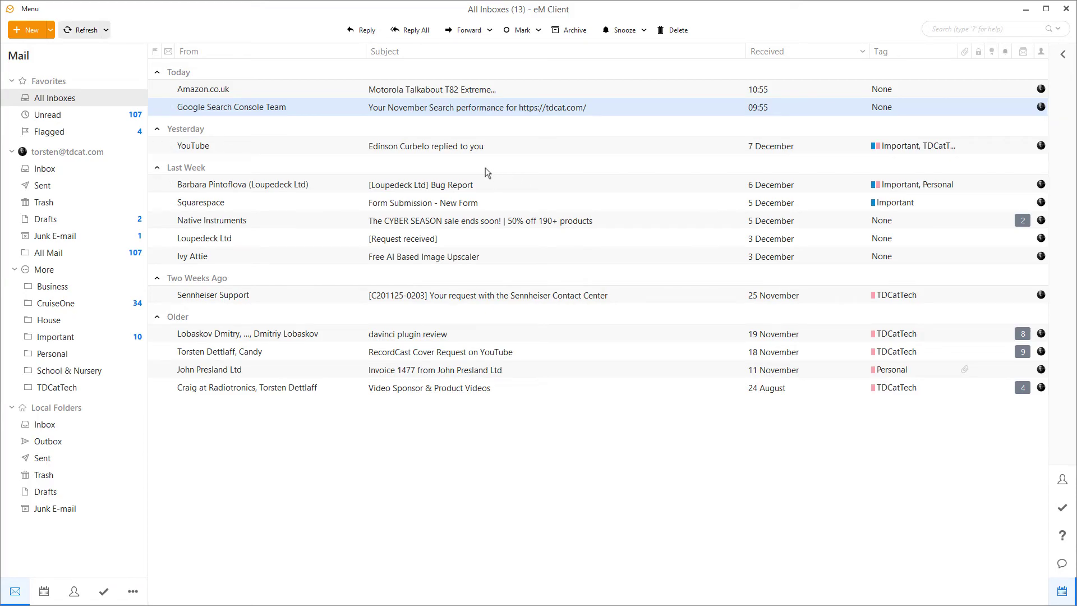
Show eM Client's About window from the Help menu to check version 8.0.3385
left_click(31, 10)
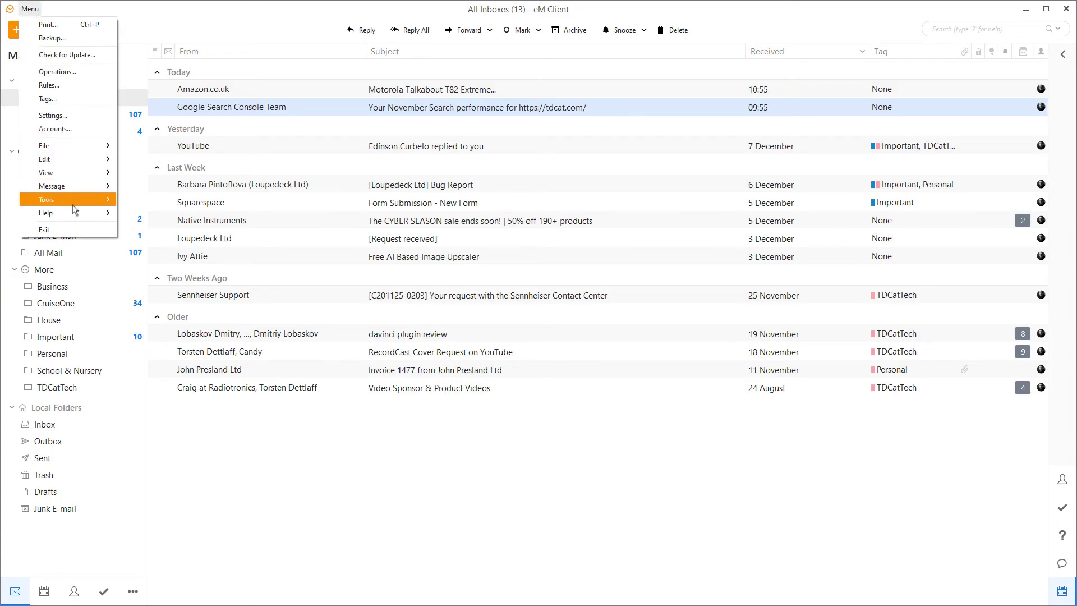
mouse_move(73, 211)
left_click(156, 267)
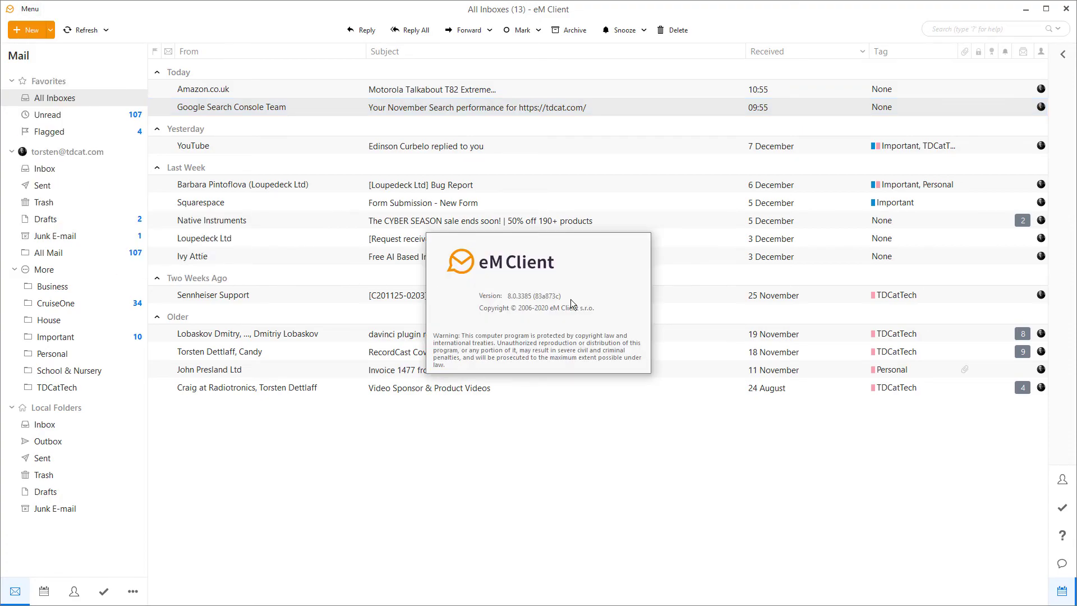